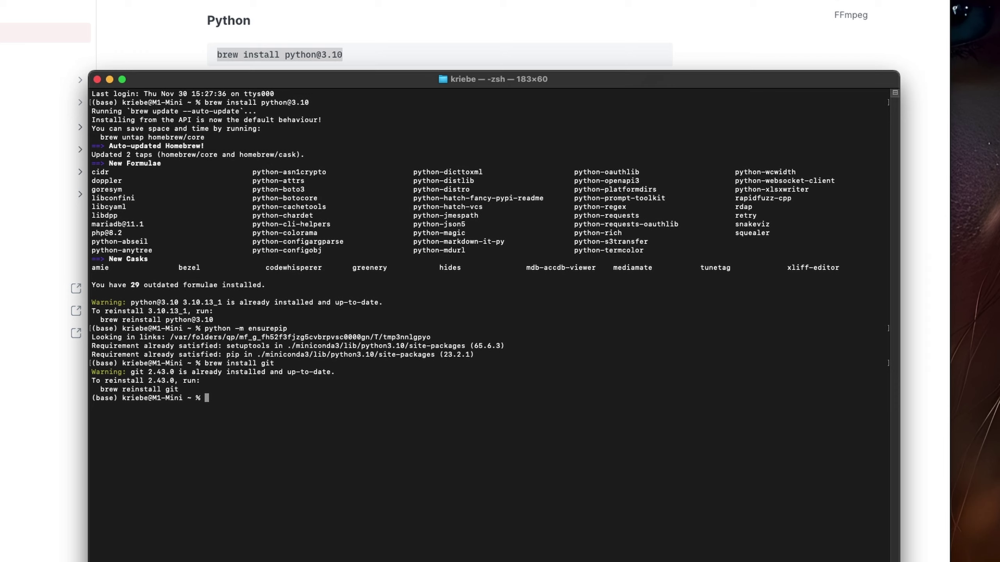
- Copy the FFmpeg install command from the facefusion docs and run brew install ffmpeg in Terminal
key(super+Tab)
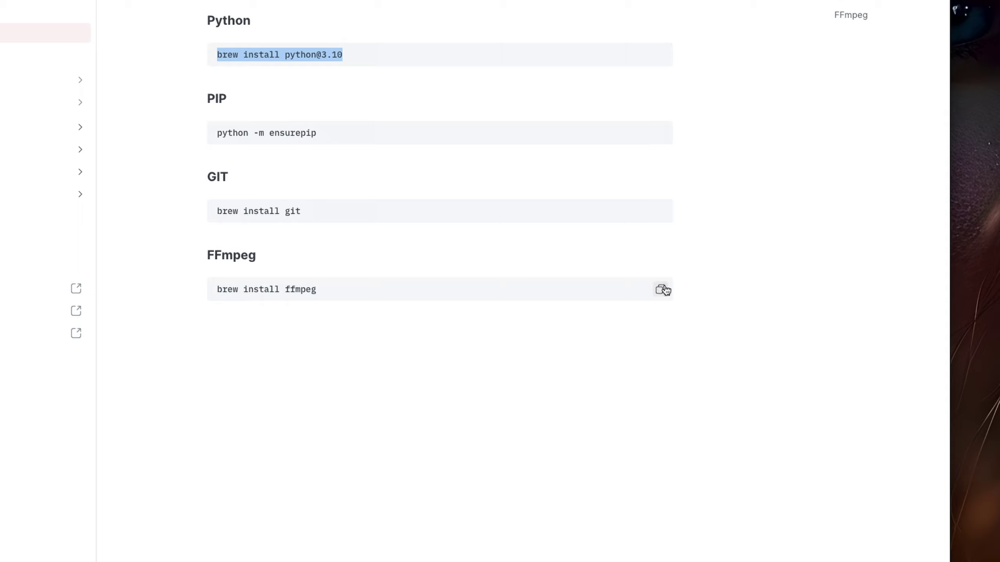
click(662, 290)
key(super+Tab)
key(super+v)
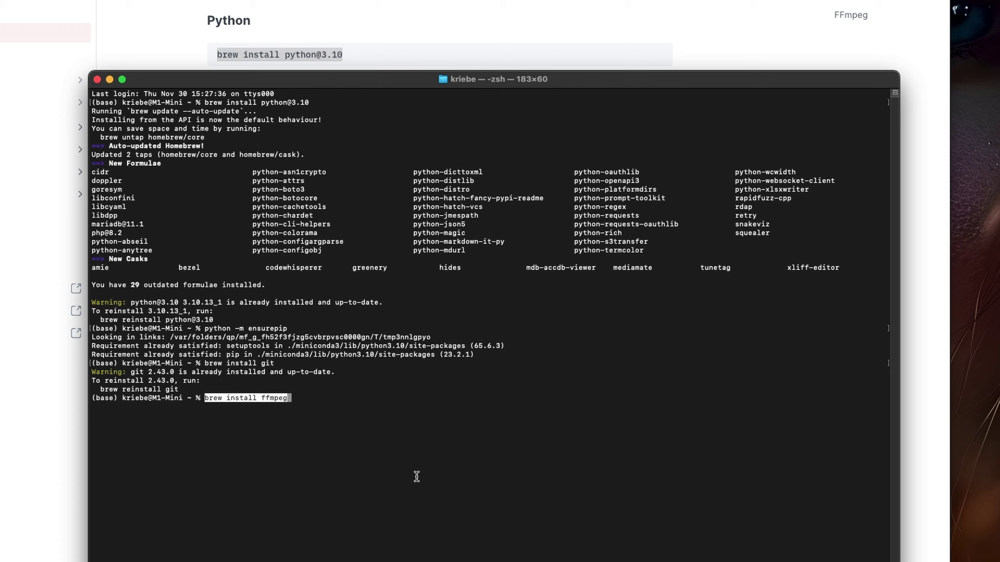
key(Return)
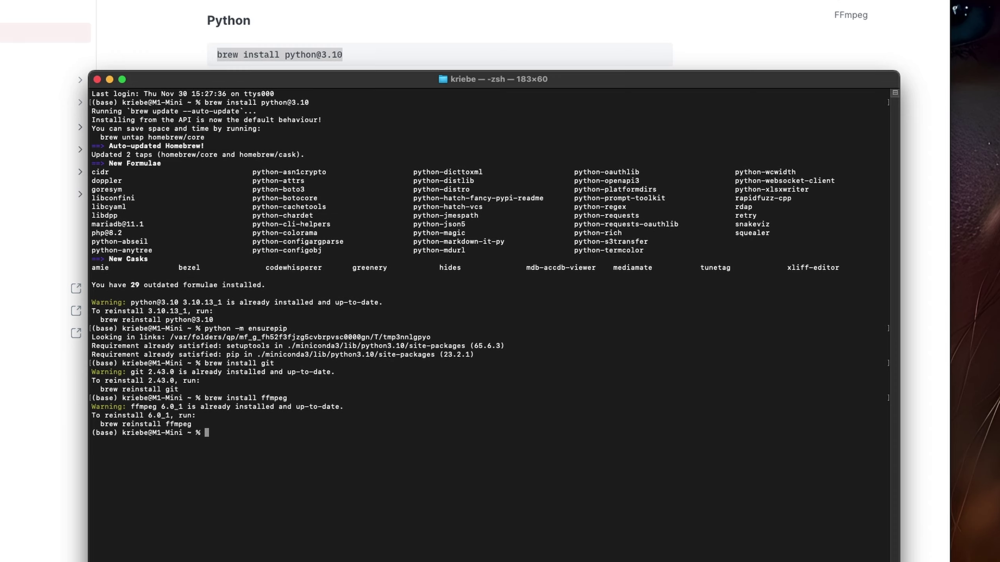
key(super+Tab)
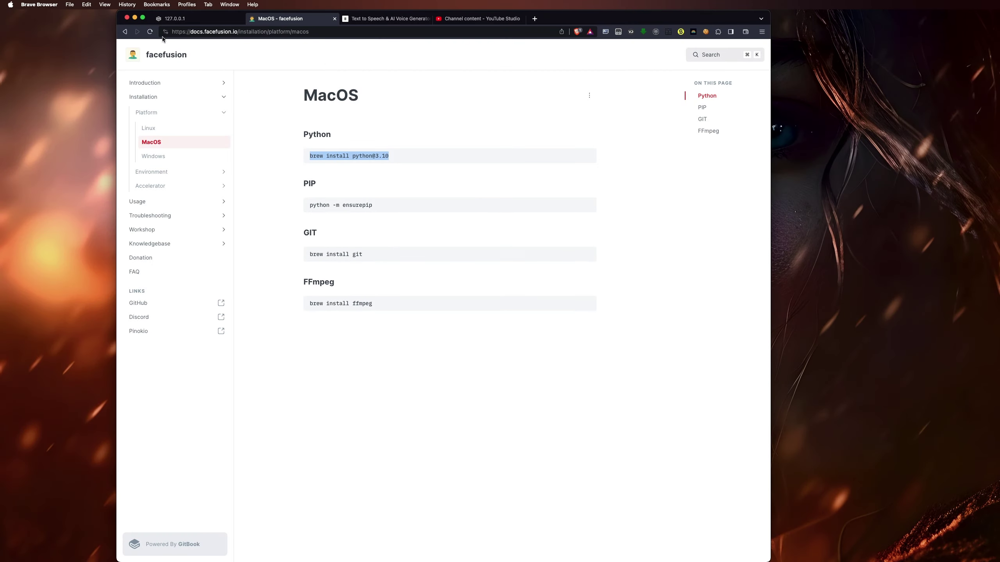
click(126, 33)
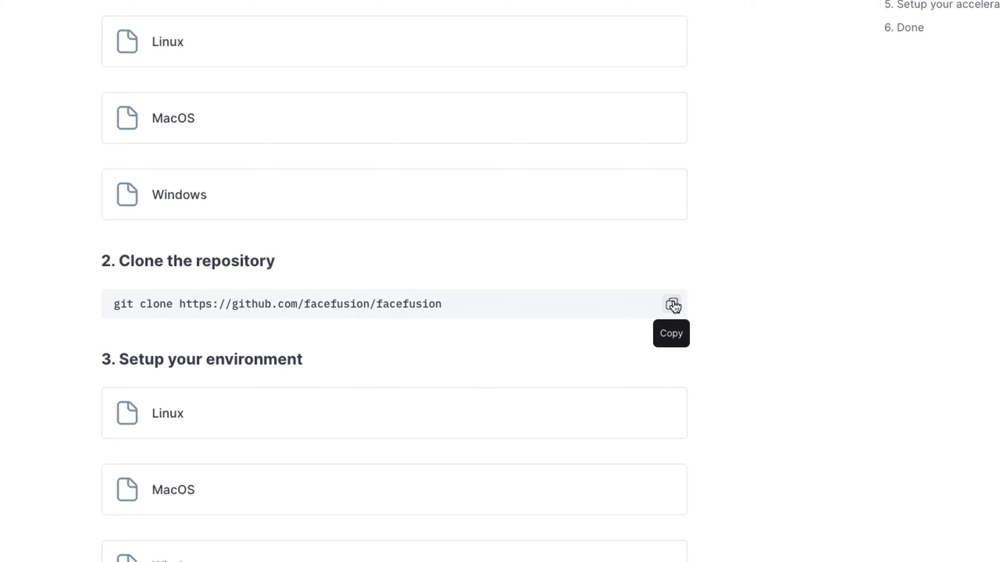
click(672, 305)
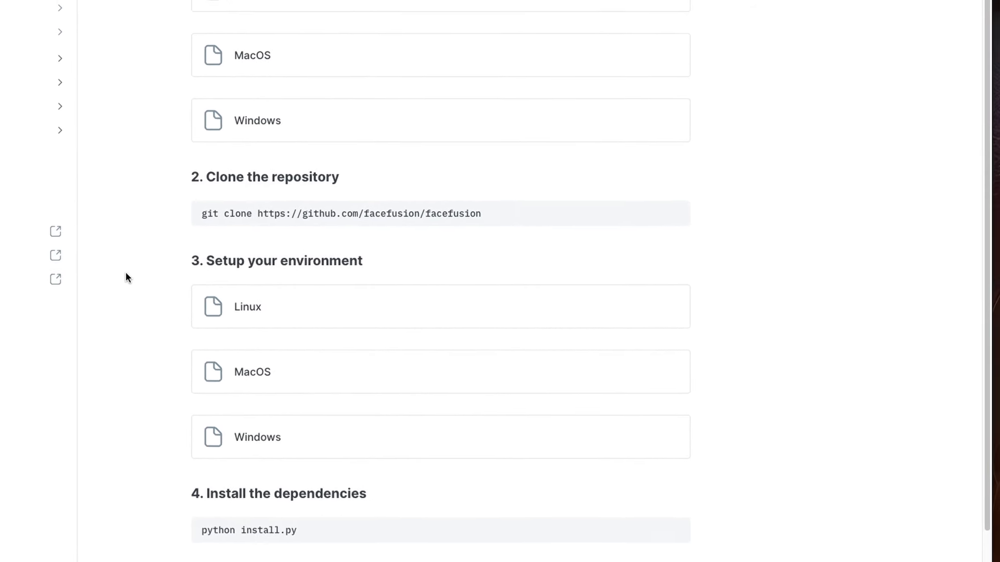
key(super+Tab)
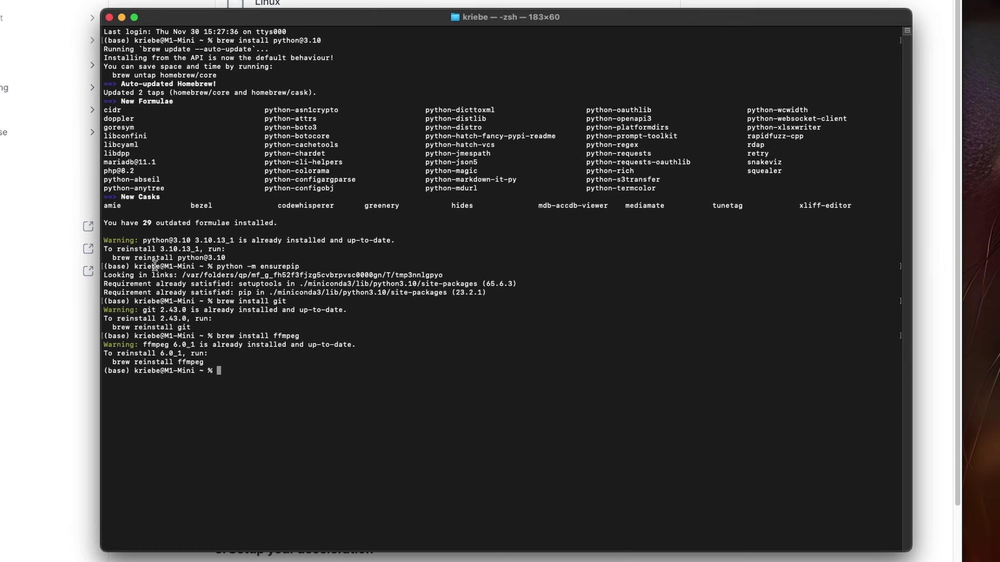
key(super+v)
key(Return)
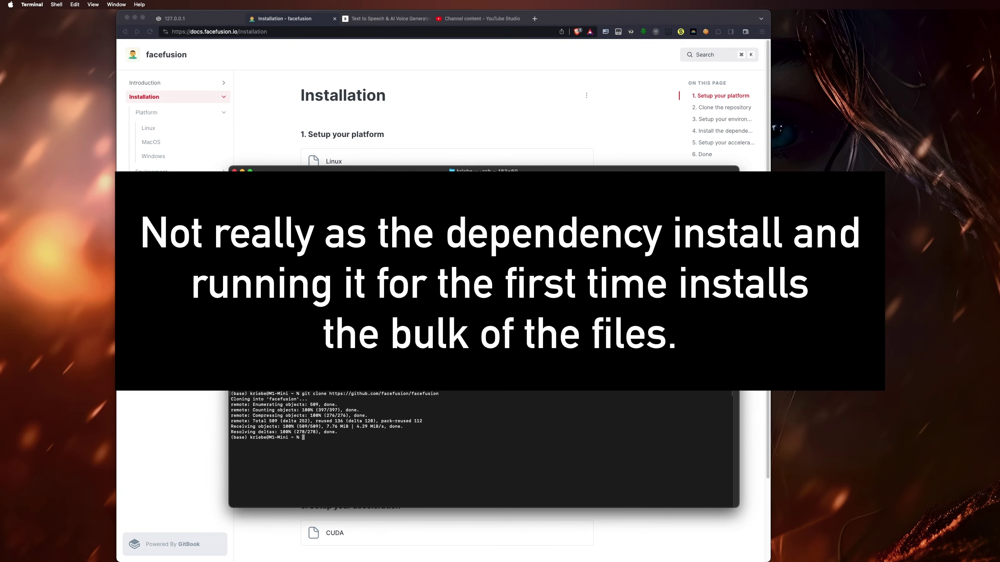
- Open the MacOS environment guide in the browser, copy its installation command, and run python3.10 -m venv venv in Terminal
click(264, 133)
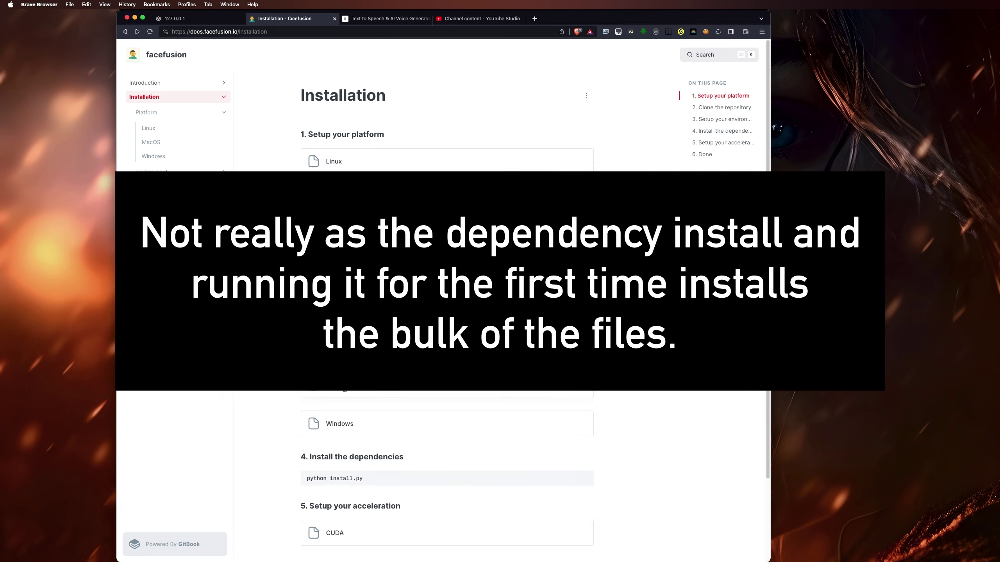
click(344, 388)
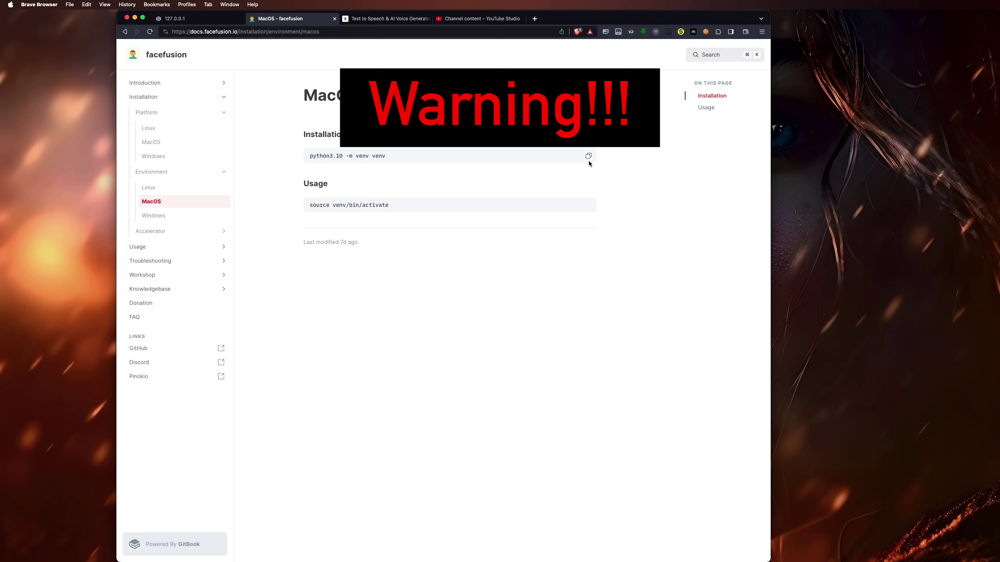
click(589, 157)
key(super+Tab)
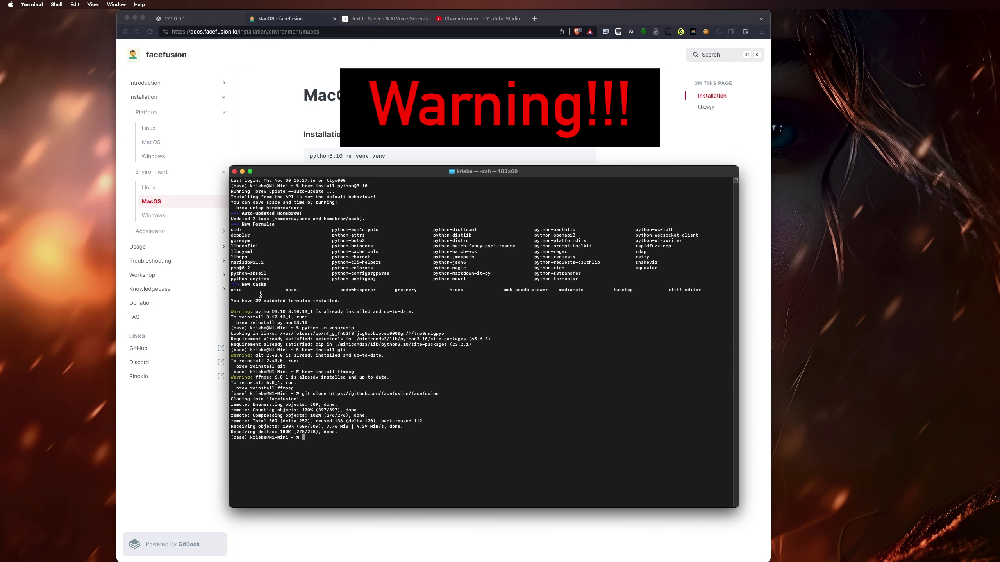
key(super+v)
key(Return)
- Copy the environment's usage command from the guide and run source venv/bin/activate in Terminal to activate the virtual environment
key(super+Tab)
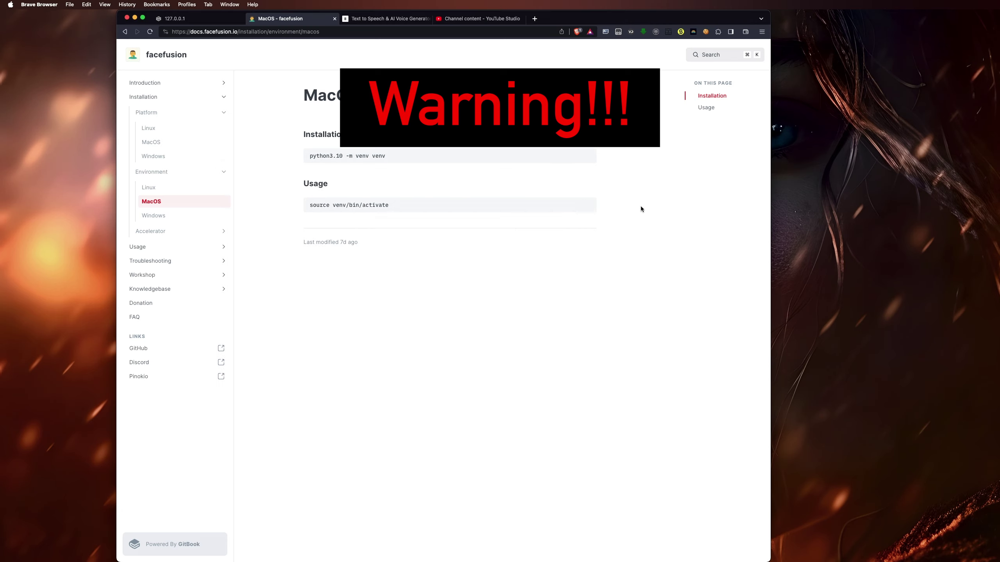
click(587, 206)
key(super+Tab)
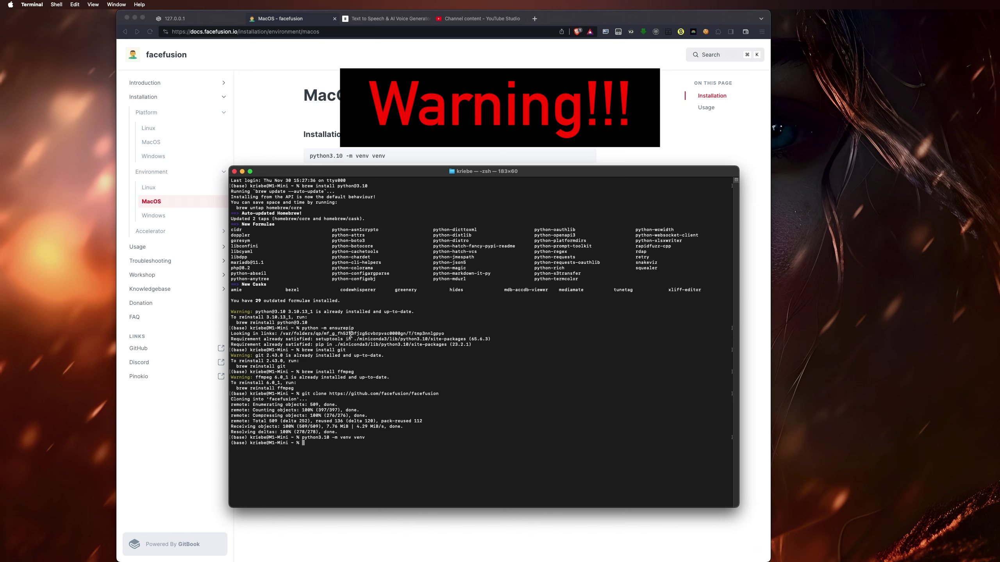
key(super+v)
key(Return)
drag(230, 449, 247, 450)
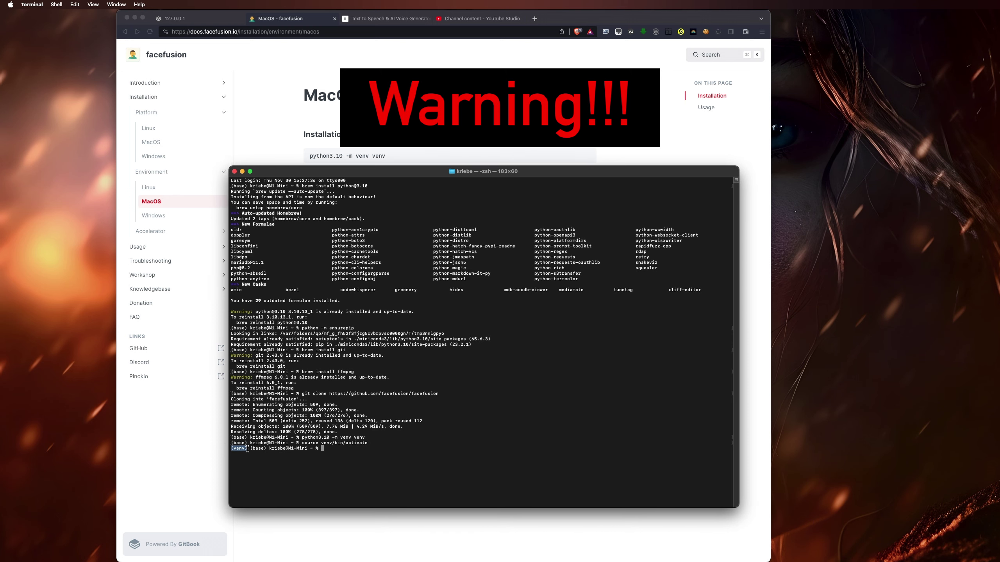
click(335, 450)
- Copy the dependency install command from the docs' Installation page and try running python install.py from the home folder in Terminal
click(271, 119)
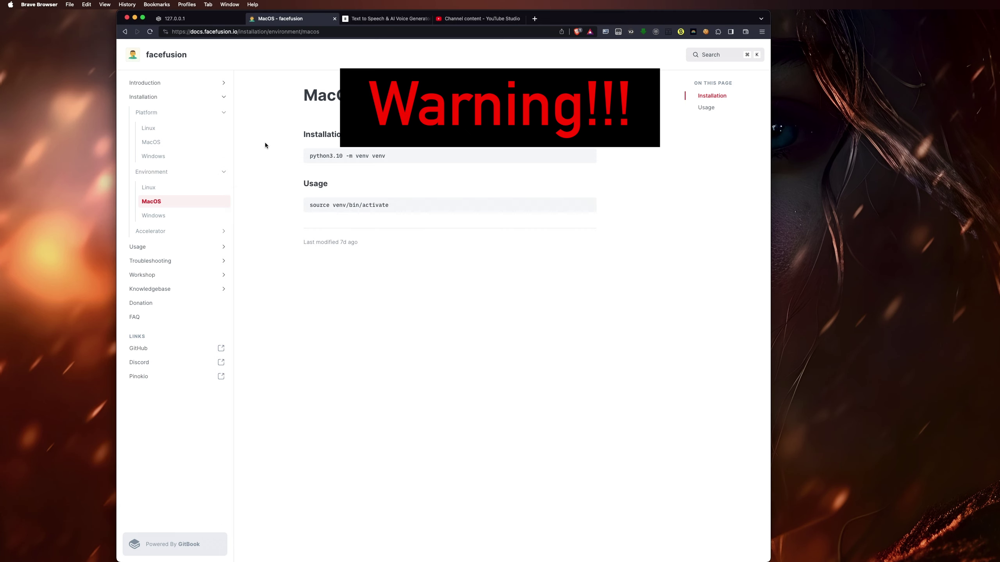
click(125, 31)
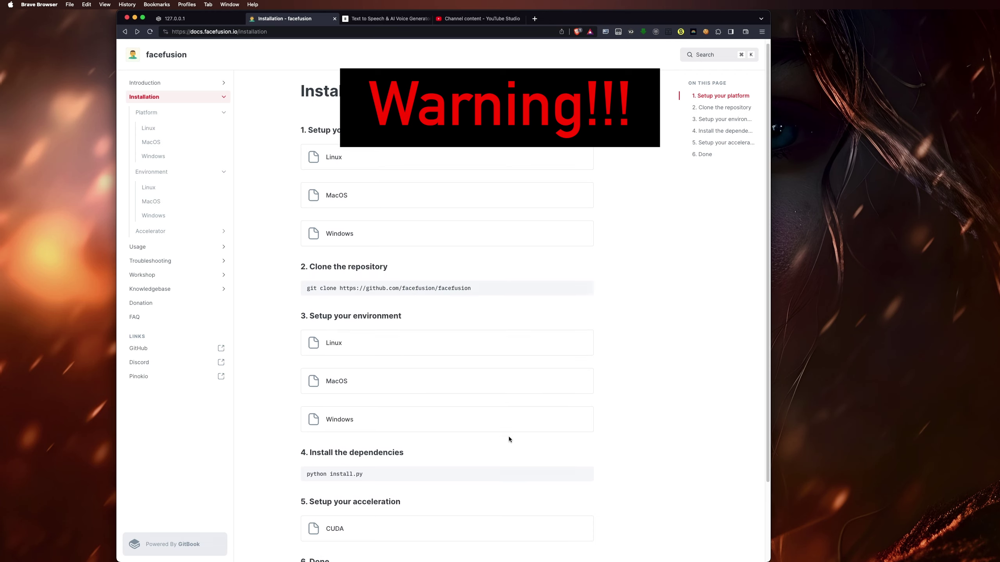
scroll(509, 437, down, 3)
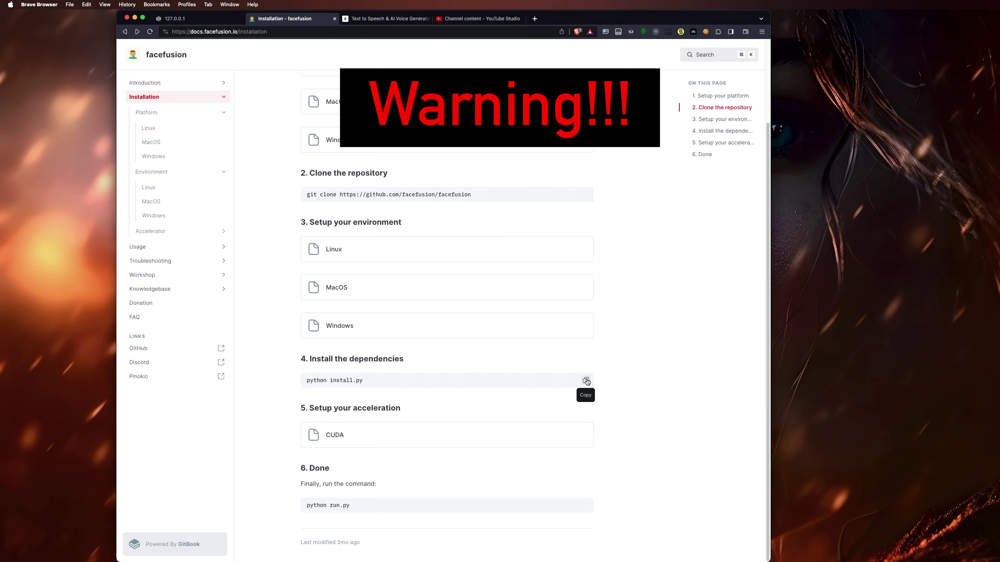
click(586, 381)
click(587, 380)
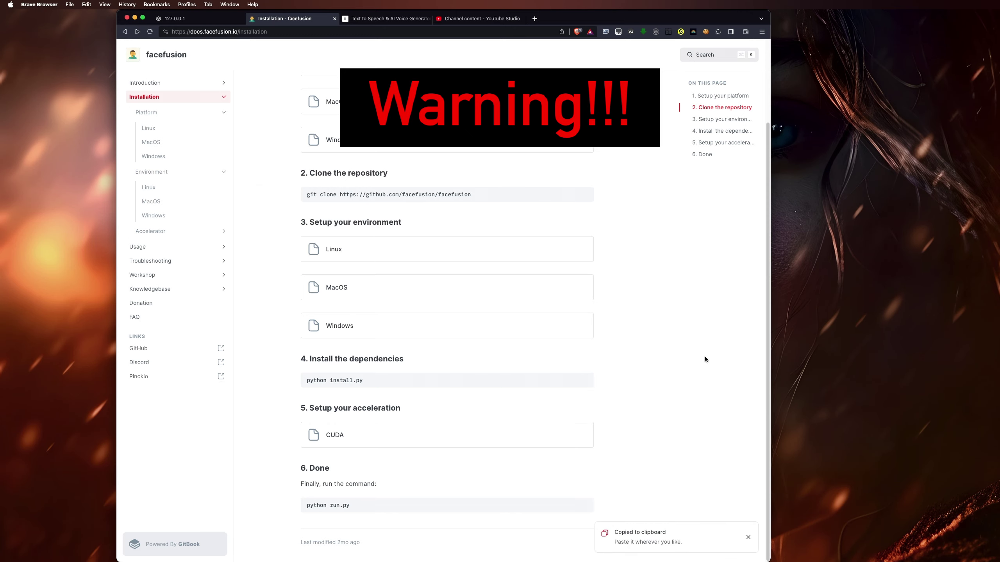
key(super+Tab)
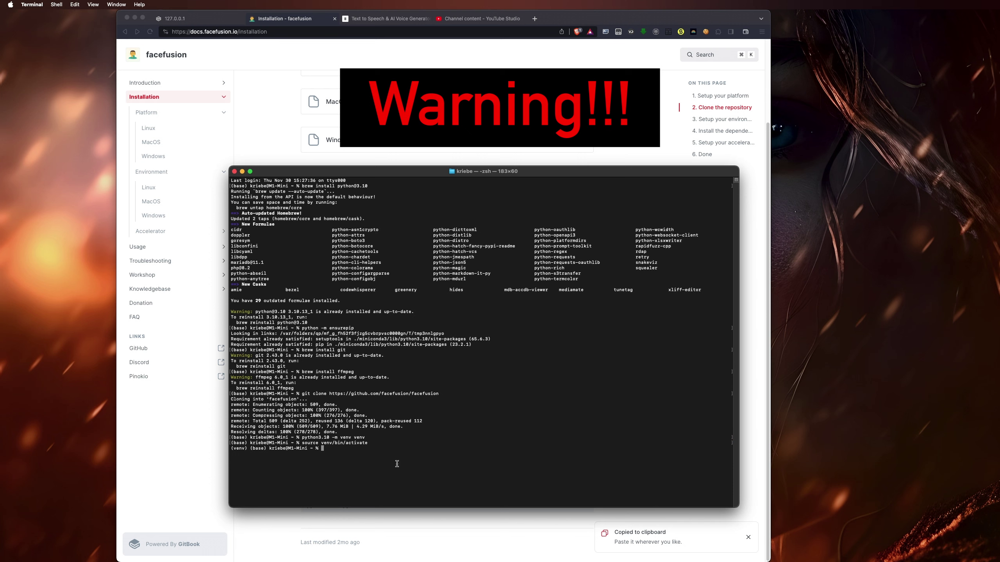
key(super+v)
key(Return)
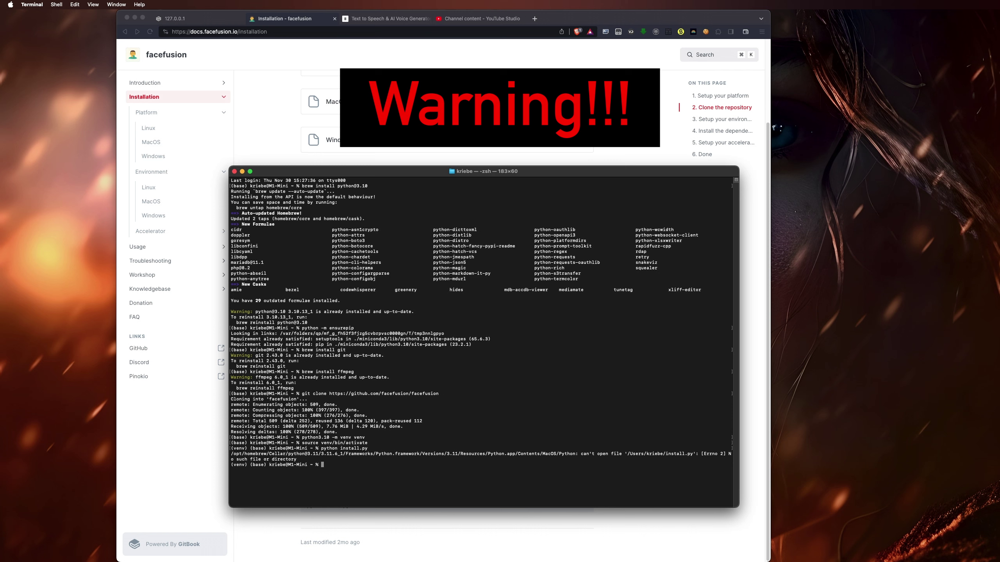
- Change into the facefusion folder and run python install.py there
text(cd facefusion)
key(Return)
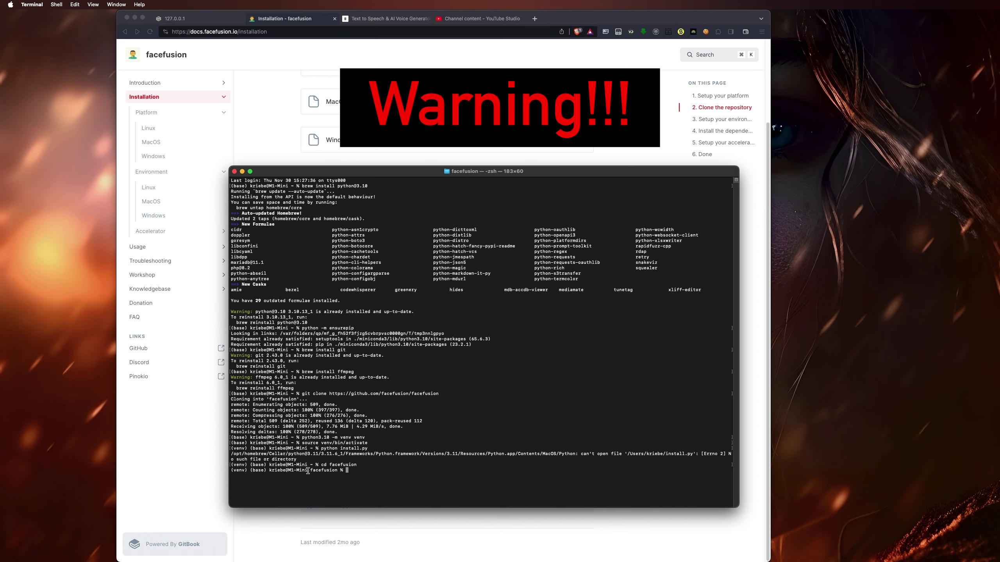
drag(308, 470, 342, 471)
click(352, 471)
text(python install.py)
key(Return)
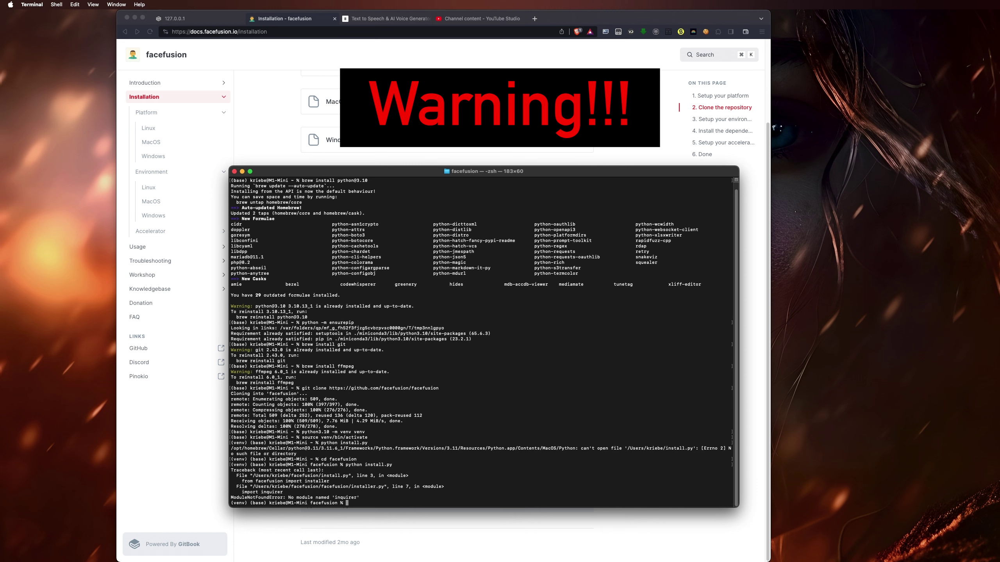
- List the facefusion folder's files and try running python install.py --requirements.txt
click(486, 504)
text(ls)
key(Return)
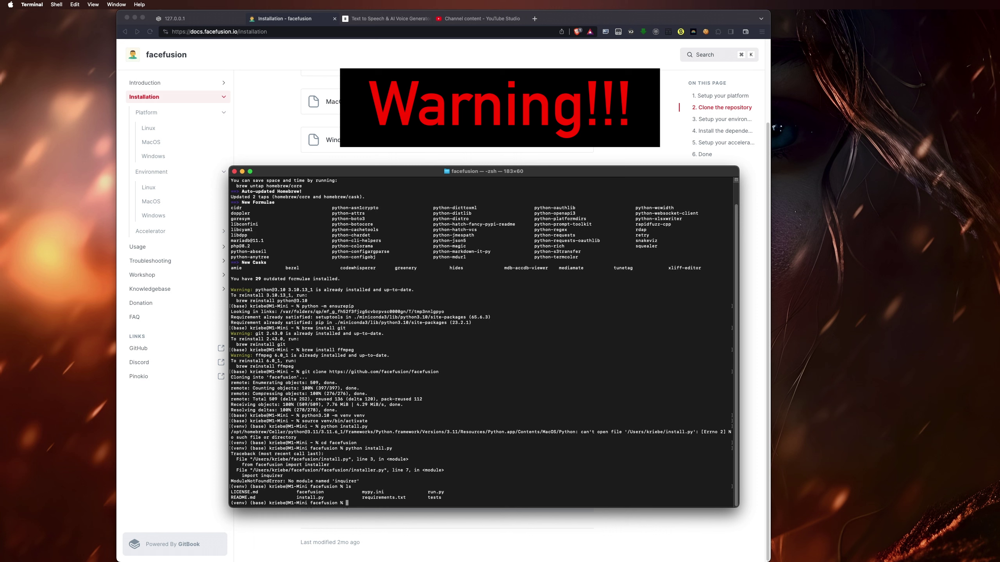
text(python install.py --requirements.txt)
key(Return)
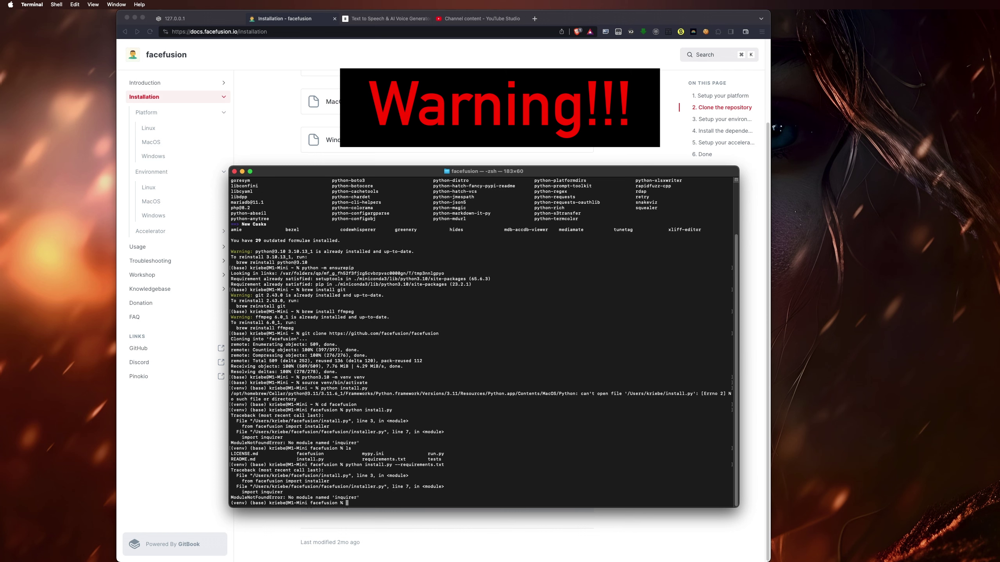
- Try running the installer with the requirements file as its argument: python install.py requirements.txt
key(super+v)
text(requirements.txt)
key(Return)
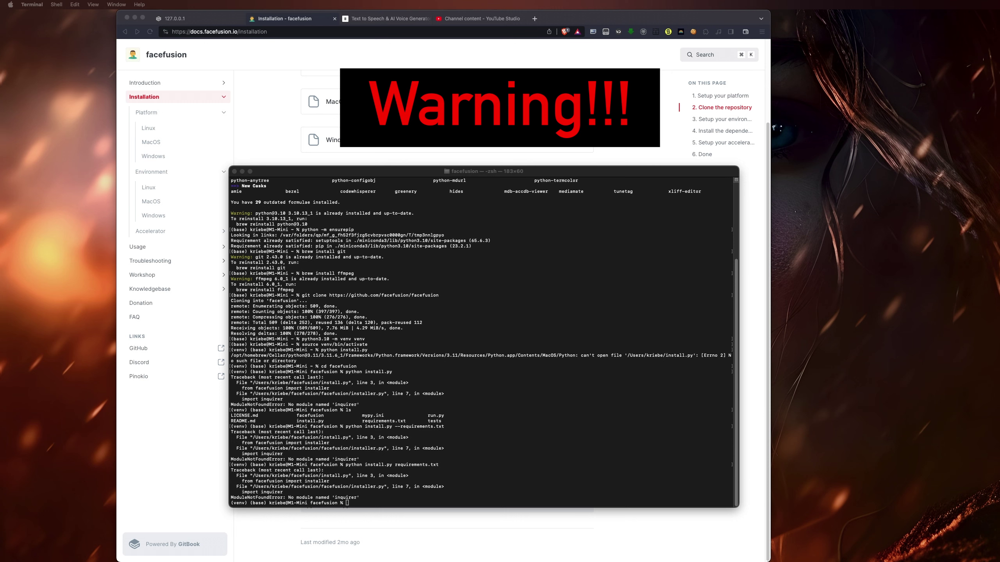
- Try to install the listed dependencies with pip install -r requirements.txt
click(415, 171)
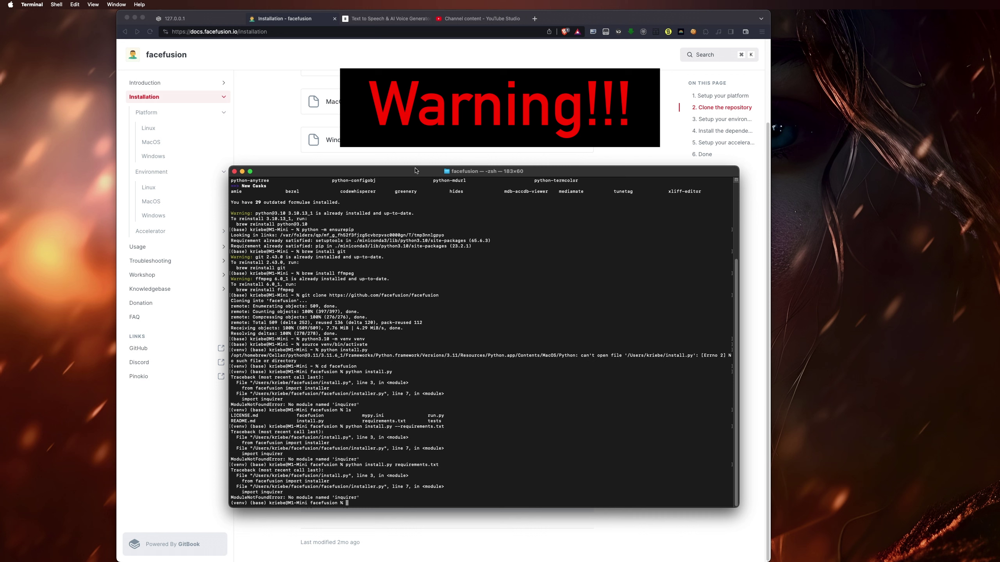
text(pip install -r requirements.txt)
key(Return)
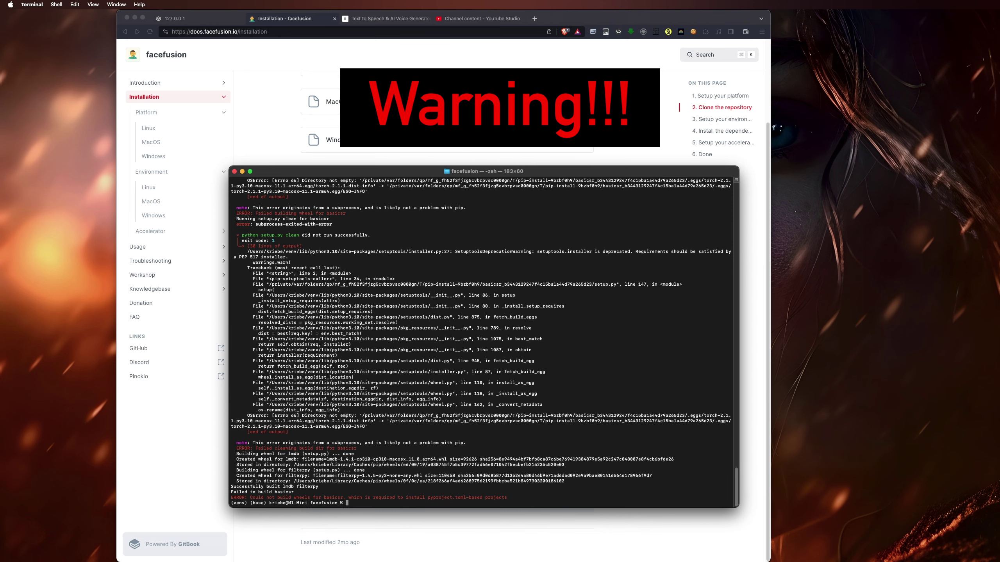
- Copy the dependency install command from the browser docs again and rerun python install.py in Terminal
key(super+Tab)
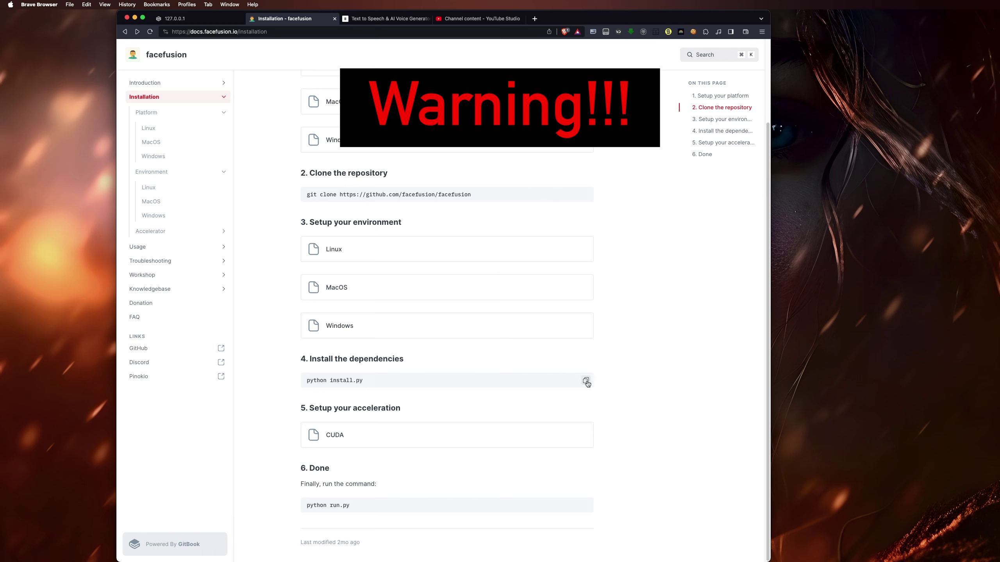
click(586, 381)
key(super+Tab)
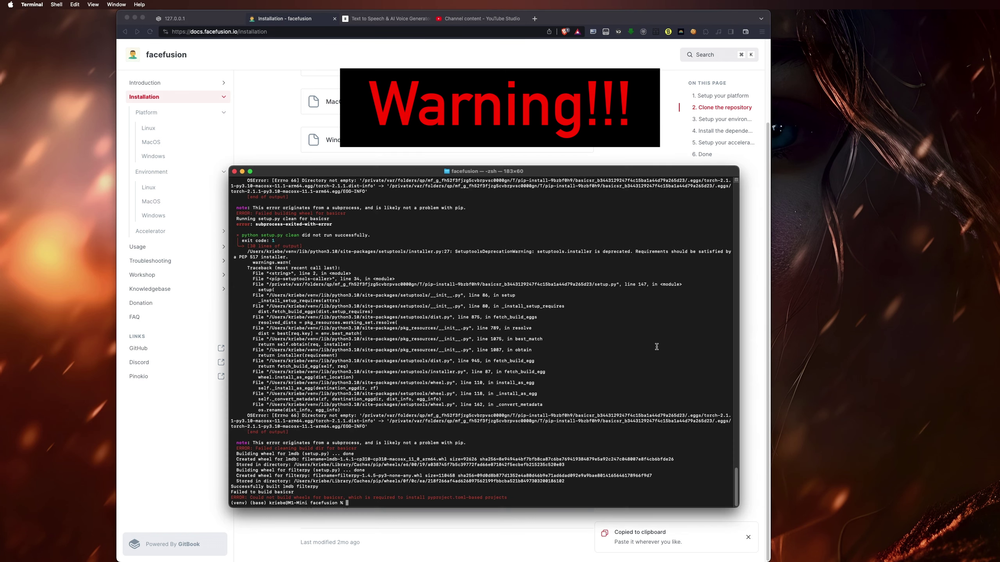
key(super+v)
key(Return)
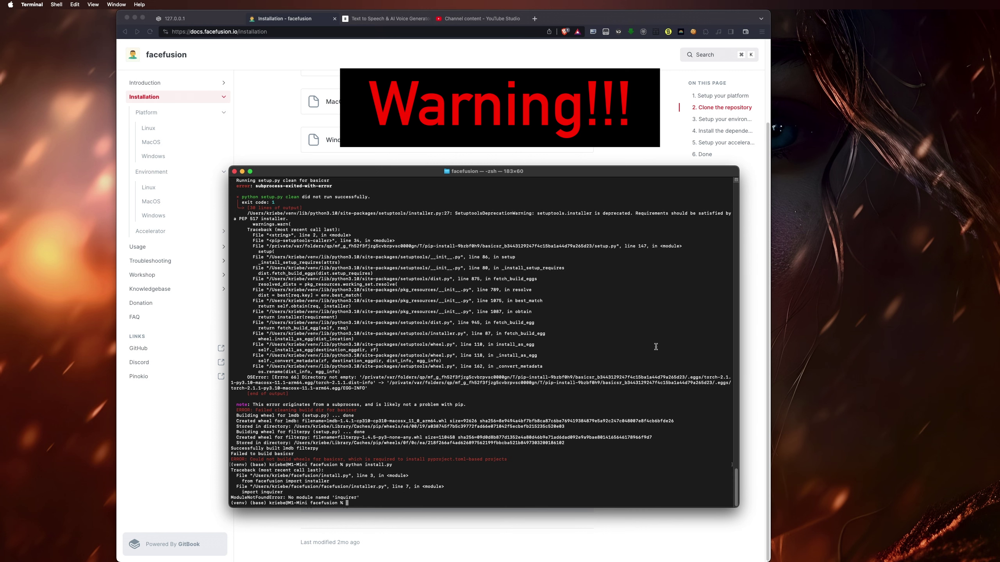
- Run pip install inquirer in the facefusion folder to supply the module the installer needs
drag(562, 173, 562, 172)
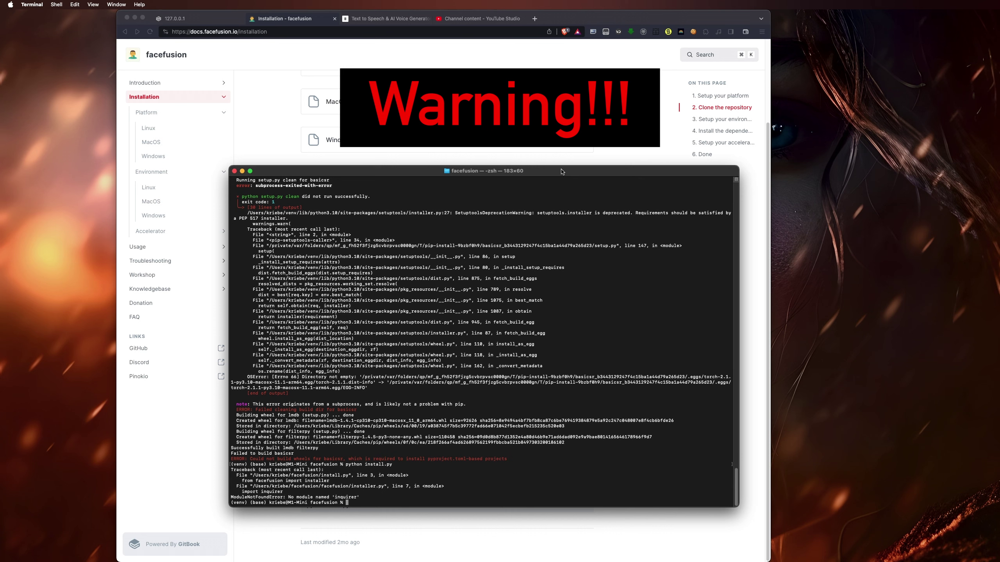
key(super+v)
key(Return)
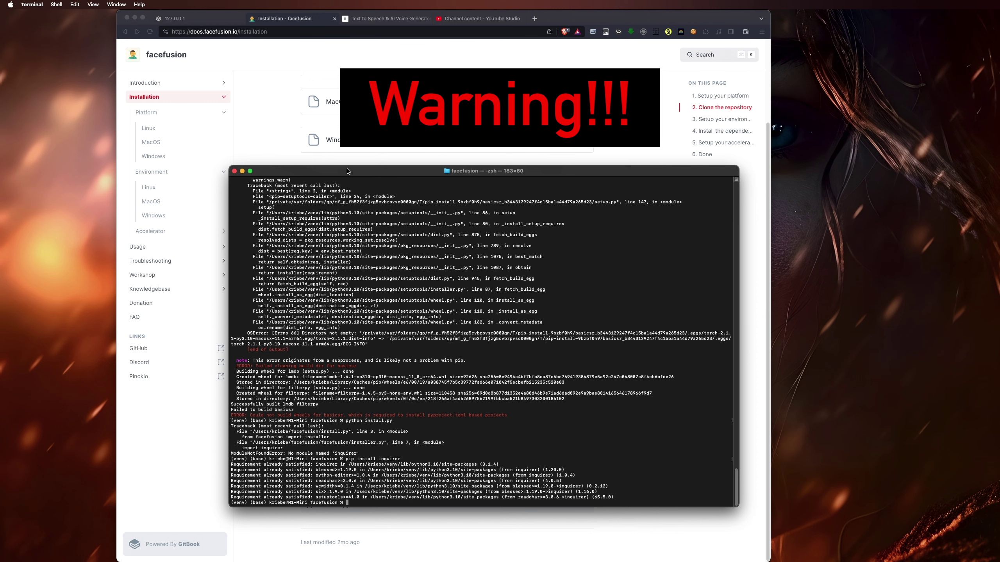
- Bring up a fresh Terminal window and move it aside so the installation steps in the browser docs stay readable
key(super+Tab)
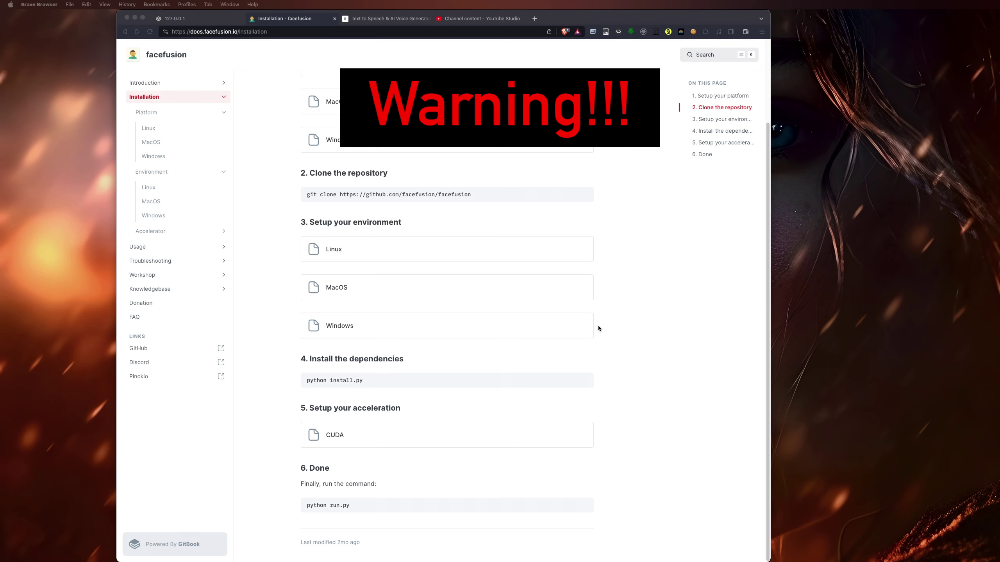
key(super+Tab)
key(super+Tab)
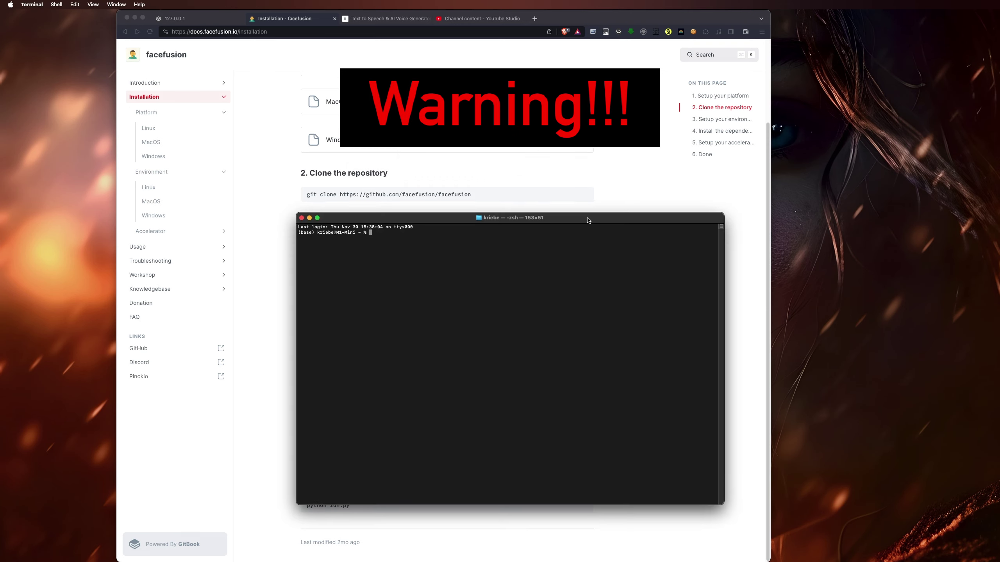
drag(586, 218, 676, 200)
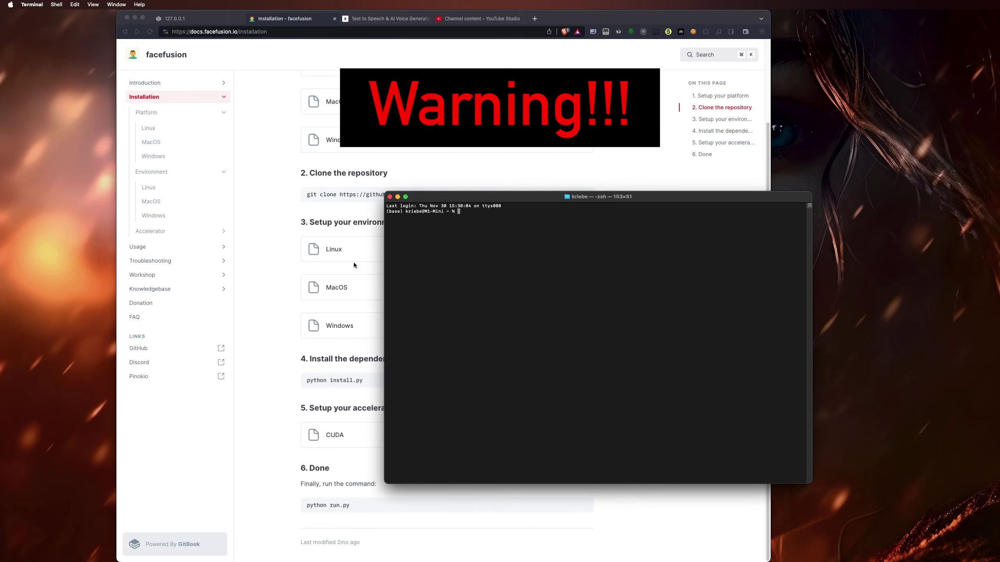
- Copy the venv creation command from the docs' MacOS environment page and run python3.10 -m venv venv in Terminal
click(270, 279)
click(336, 288)
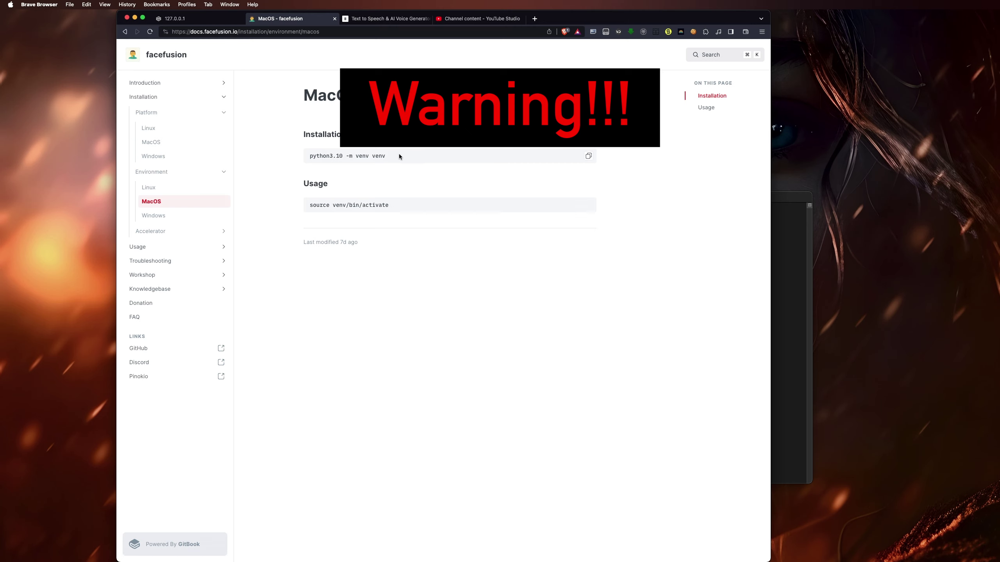
click(589, 157)
click(790, 357)
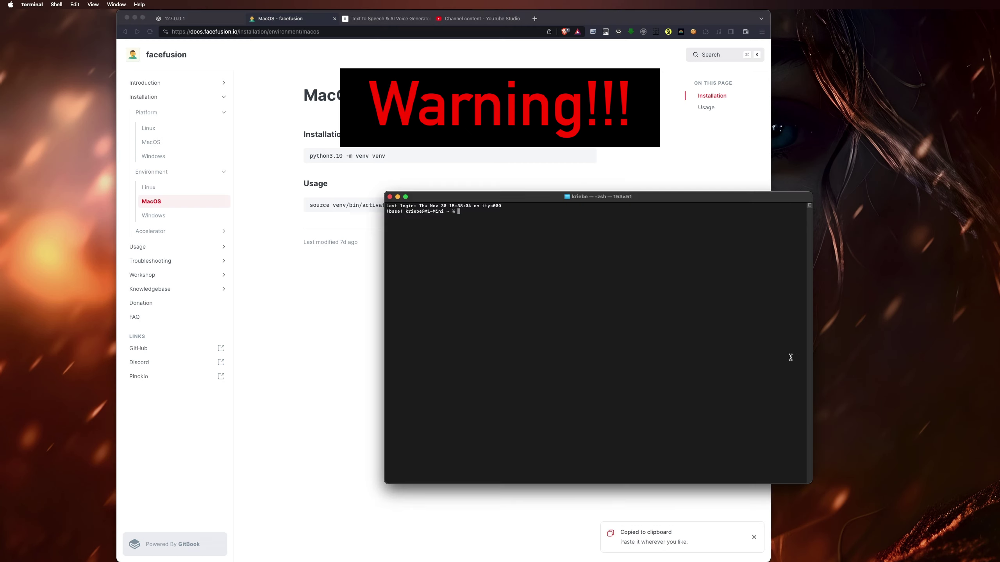
key(super+v)
key(Return)
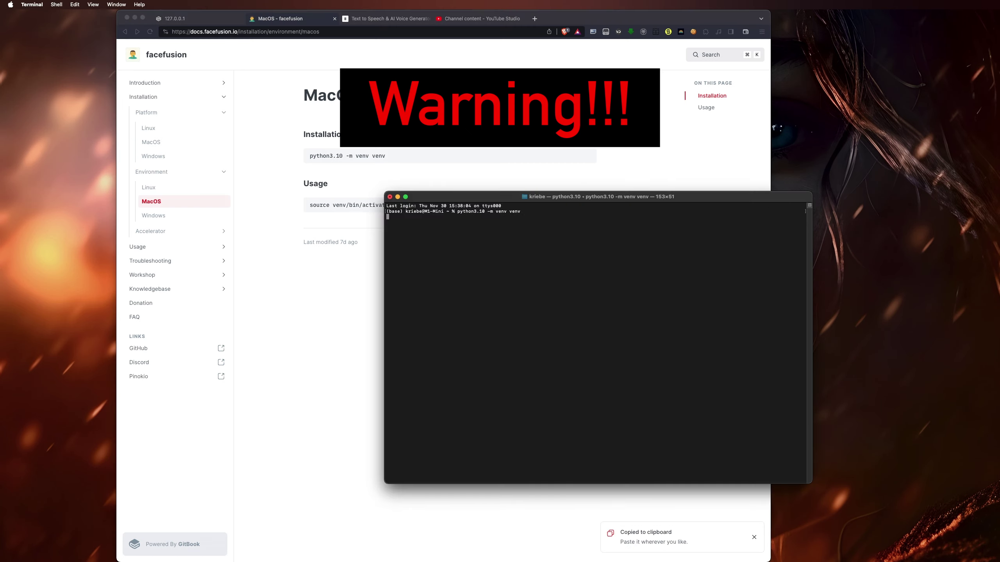
- Activate the virtual environment in Terminal with source venv/bin/activate, copied from the Usage section of the docs
click(342, 223)
click(587, 205)
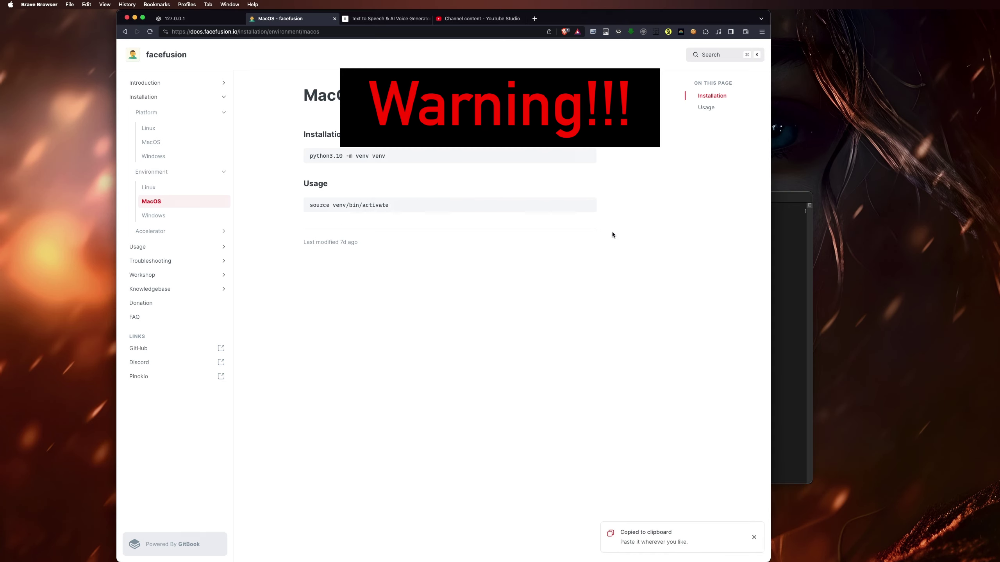
click(802, 310)
key(super+v)
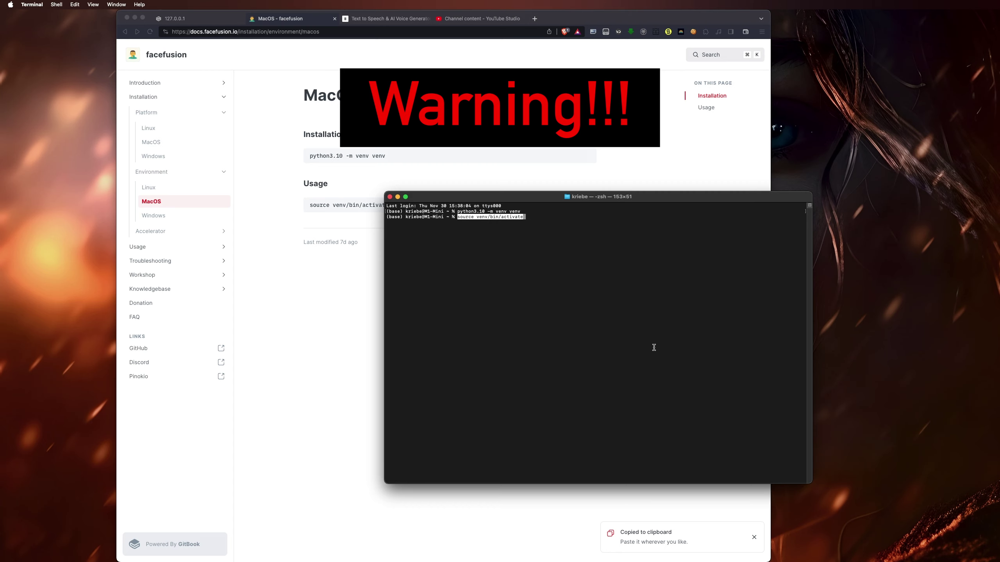
key(Return)
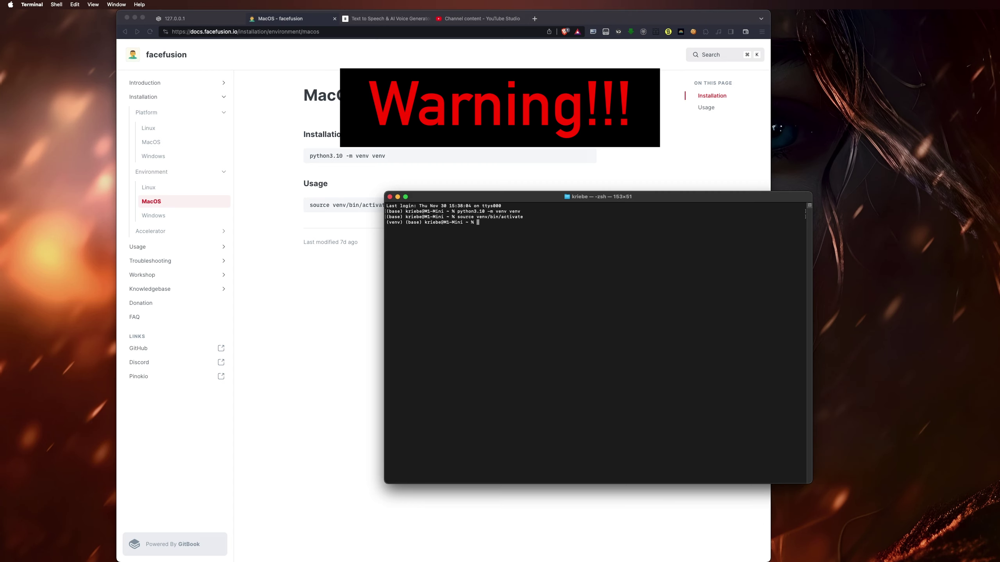
- Copy the dependency install command from the docs' Installation page and try running python install.py from the home folder
drag(510, 195, 431, 202)
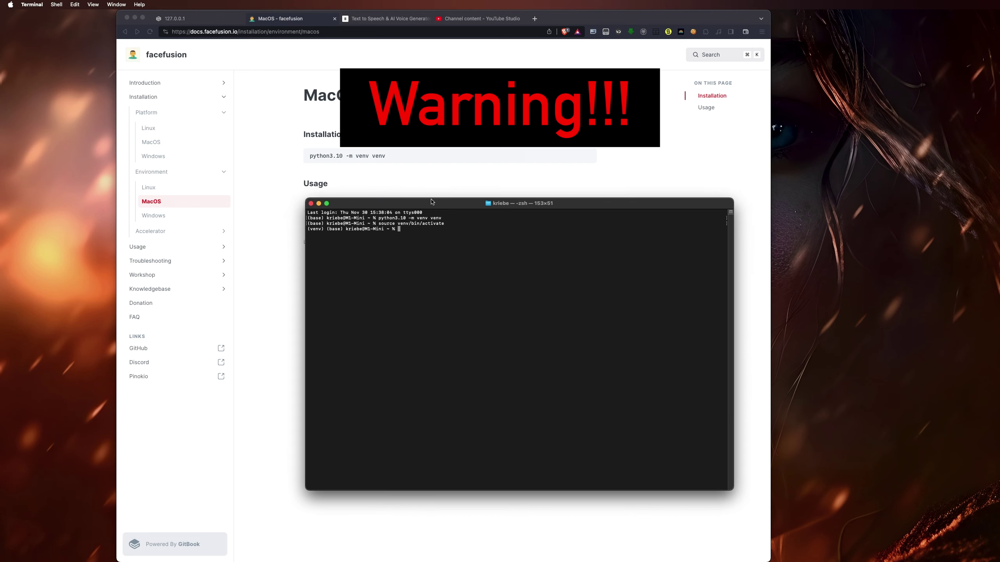
click(144, 97)
scroll(488, 197, down, 5)
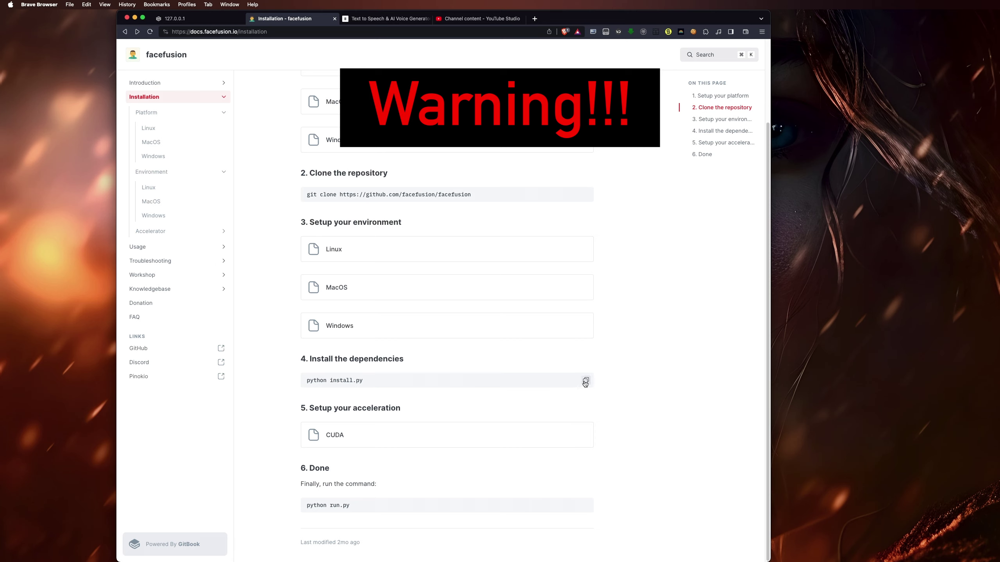
click(585, 381)
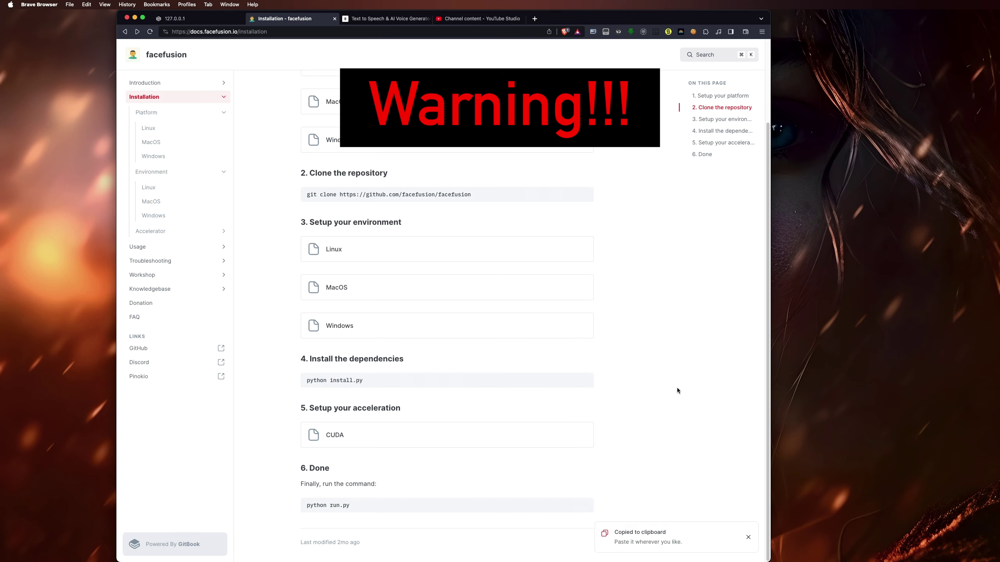
key(super+Tab)
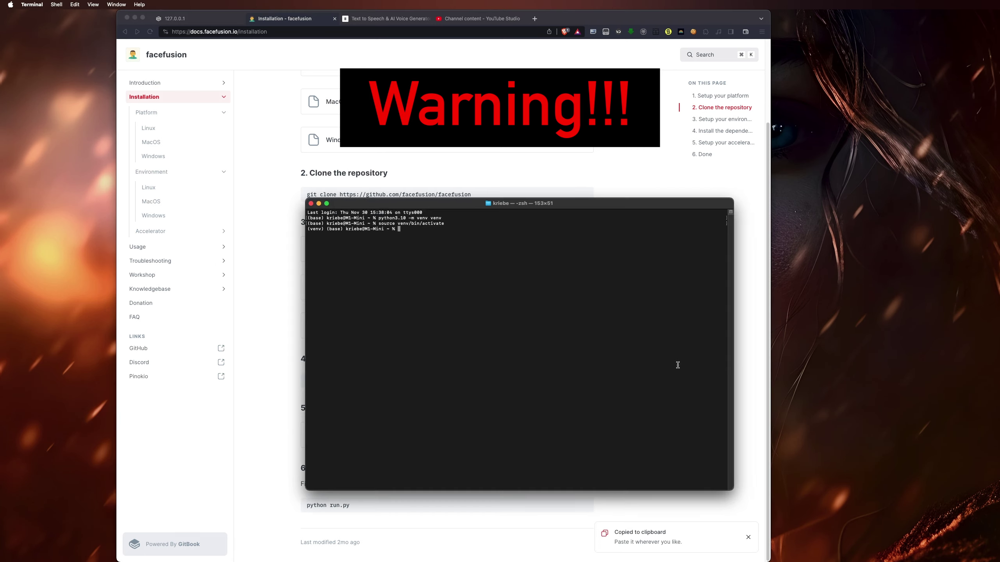
key(super+v)
key(Return)
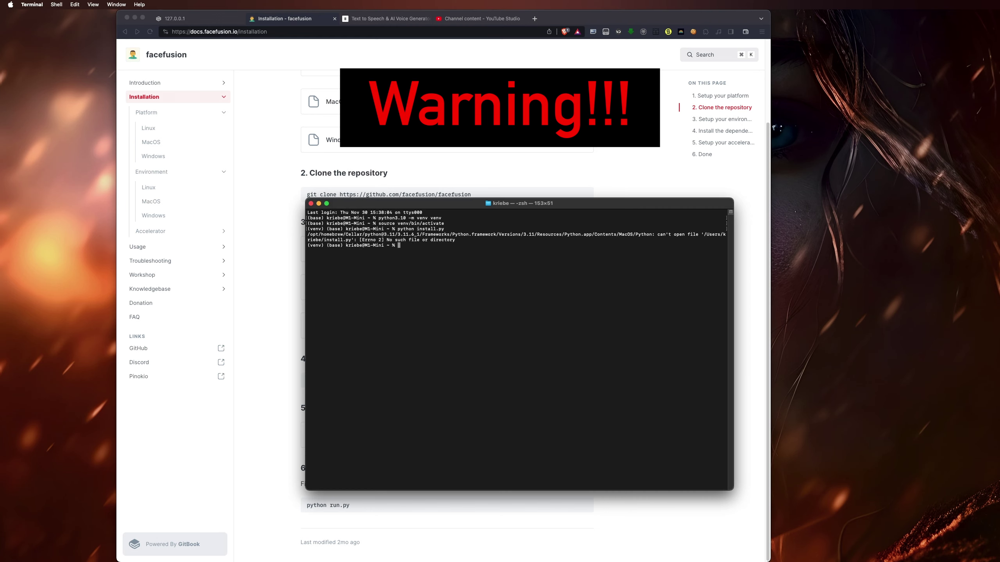
- Change into the facefusion folder and run python install.py again from there
text(cd facefusion)
key(Return)
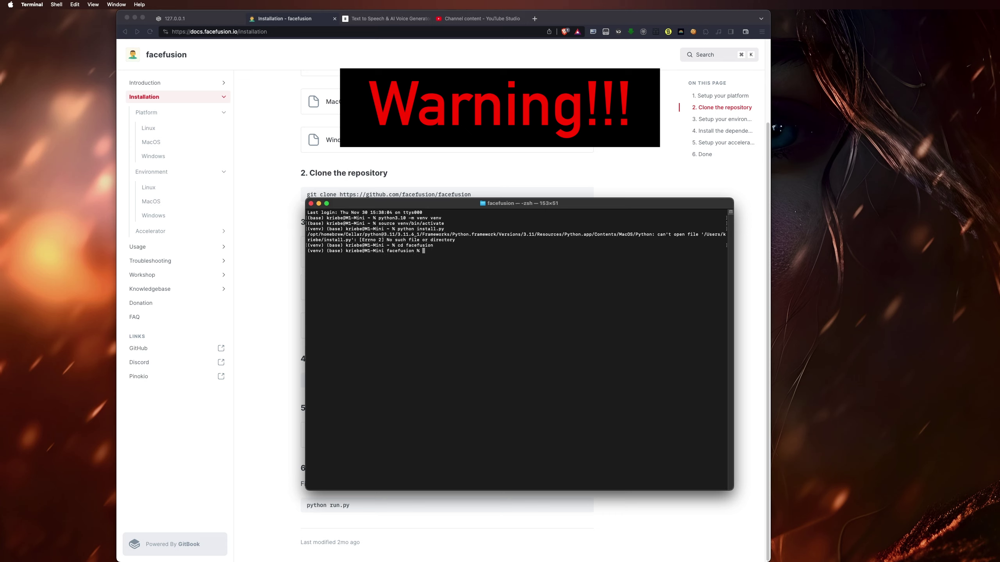
key(super+v)
key(Return)
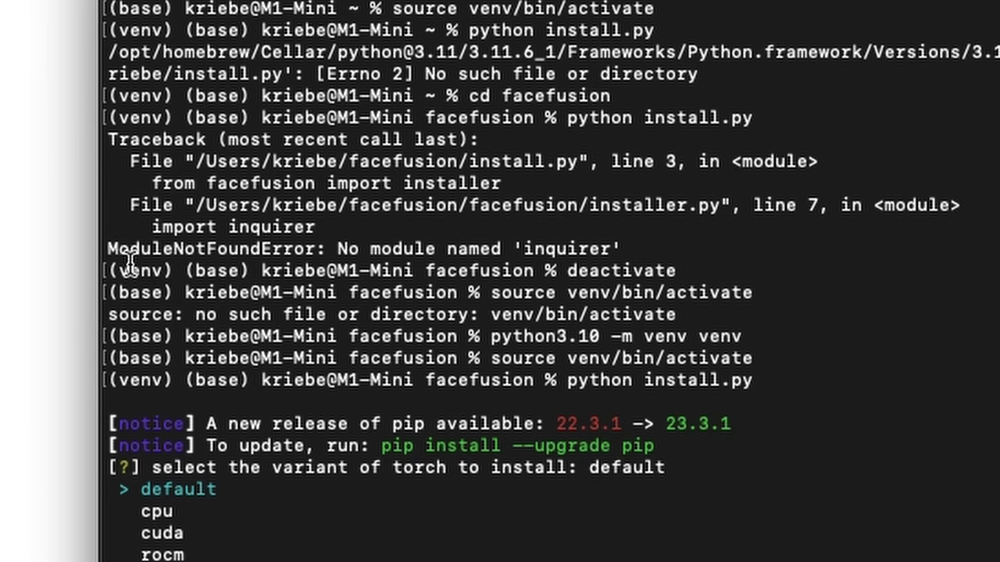
- Review the deactivate, python3.10 -m venv venv and source venv/bin/activate commands in the facefusion folder's Terminal history
drag(568, 278, 678, 272)
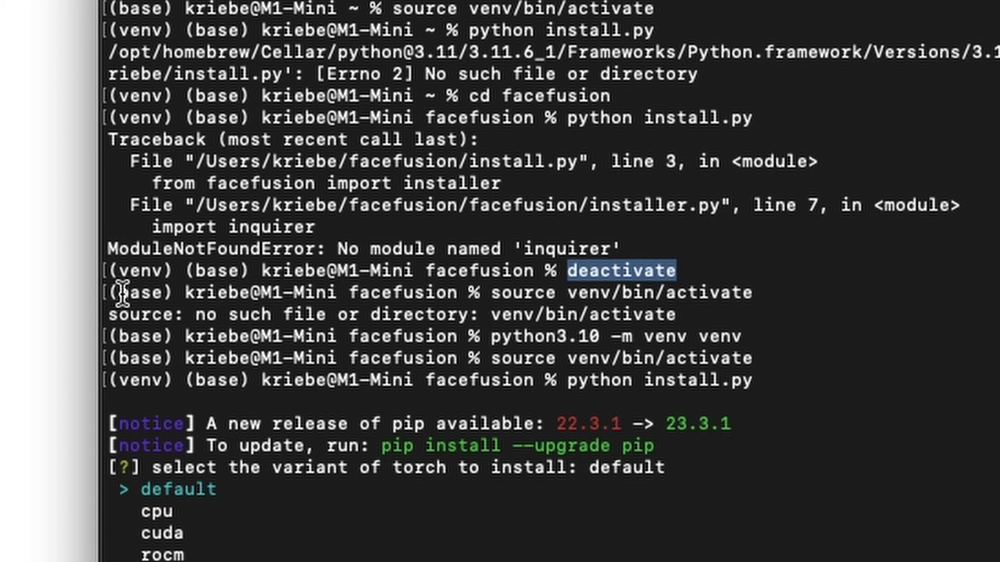
drag(109, 294, 172, 294)
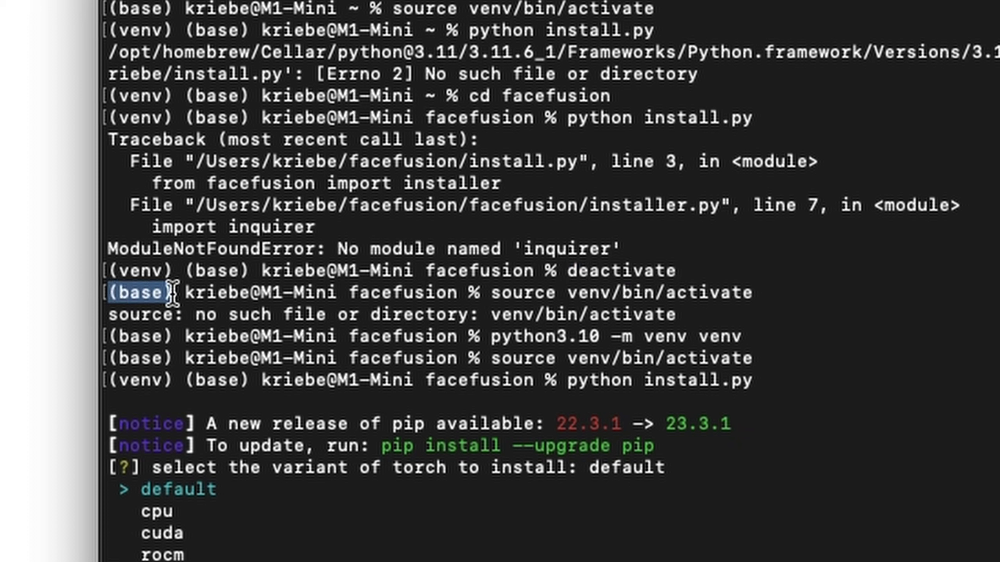
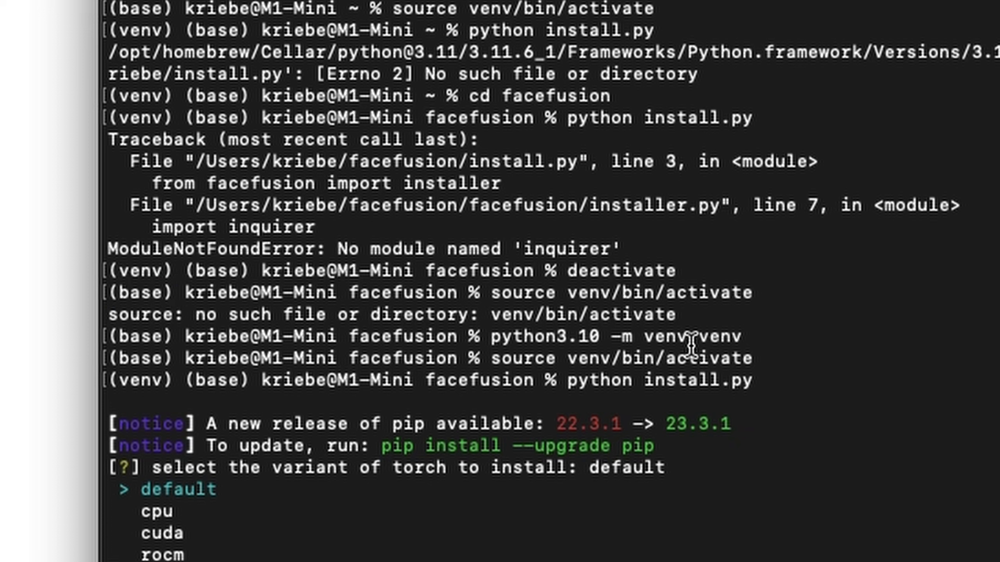
drag(491, 338, 753, 337)
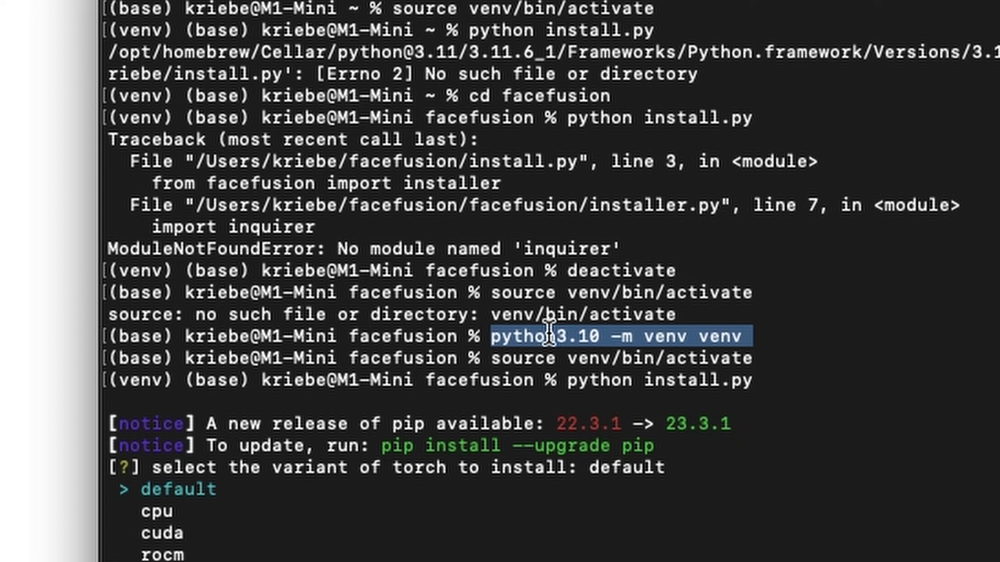
drag(479, 359, 757, 360)
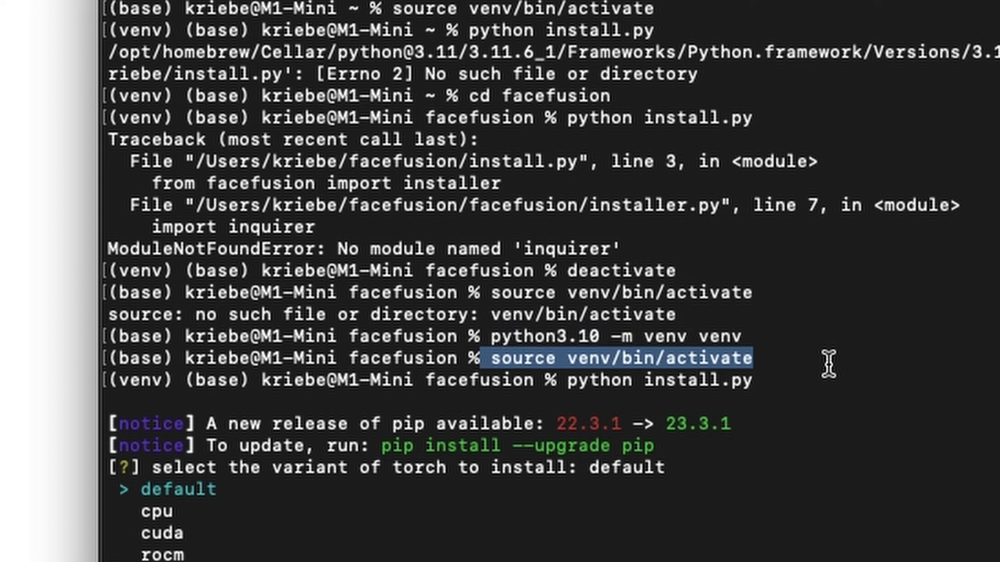
click(818, 374)
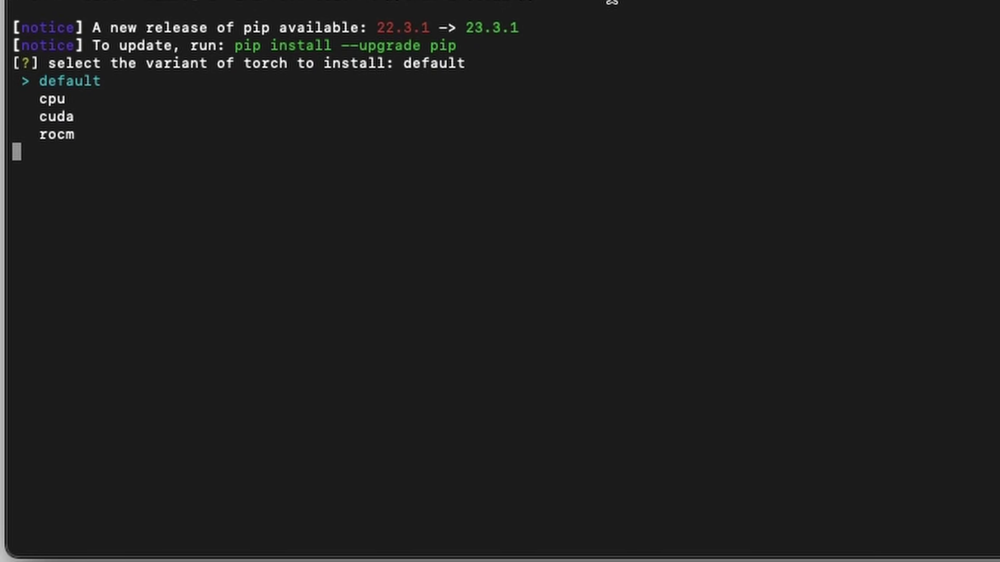
- Look through the torch variants offered by the installer and confirm default
key(Down)
key(Up)
key(Down)
key(Down)
key(Down)
key(Up)
key(Up)
key(Up)
key(Down)
key(Down)
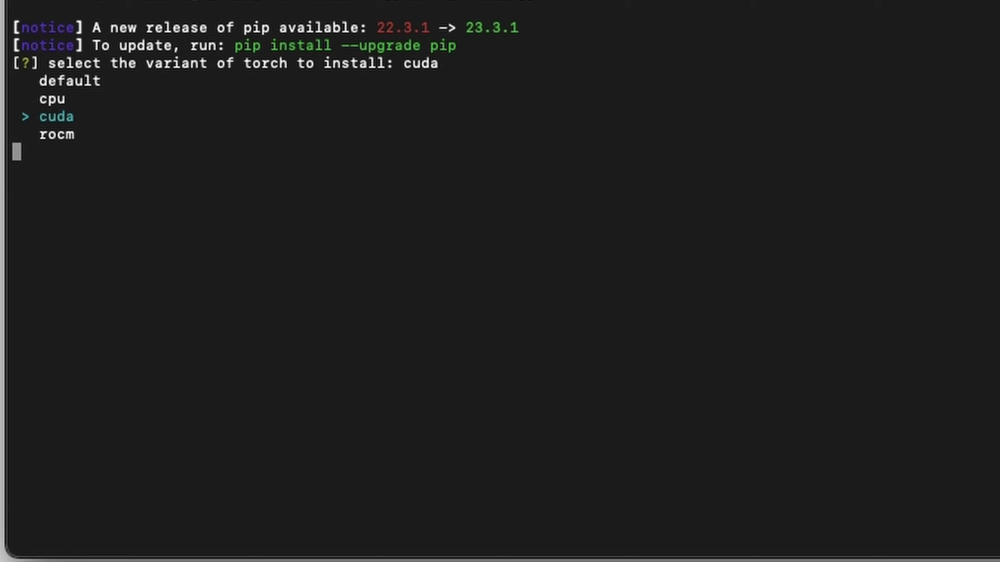
key(Up)
key(Up)
key(Return)
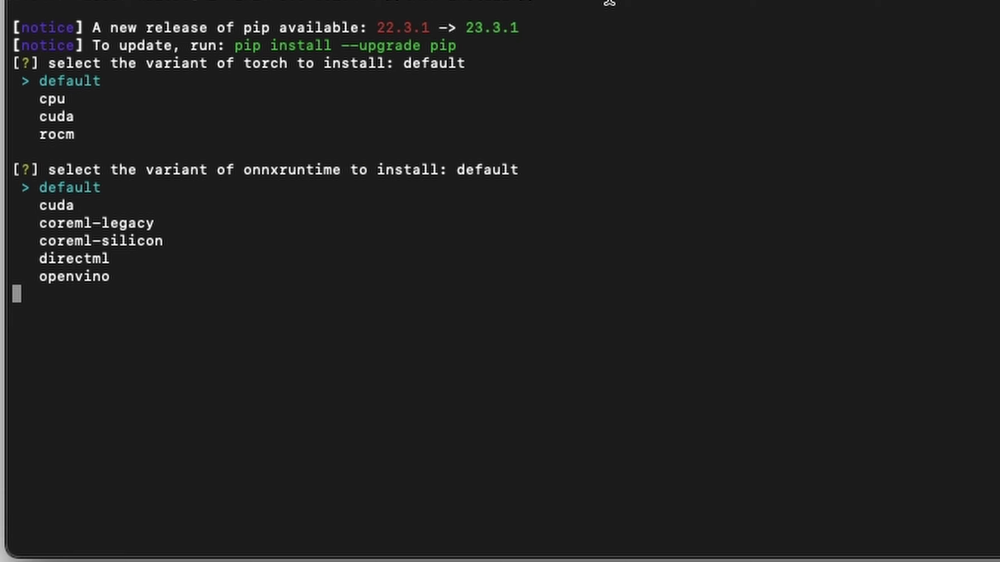
- Compare the onnxruntime variants offered by the installer and choose coreml-silicon for the Apple silicon Mac
key(Down)
key(Down)
key(Down)
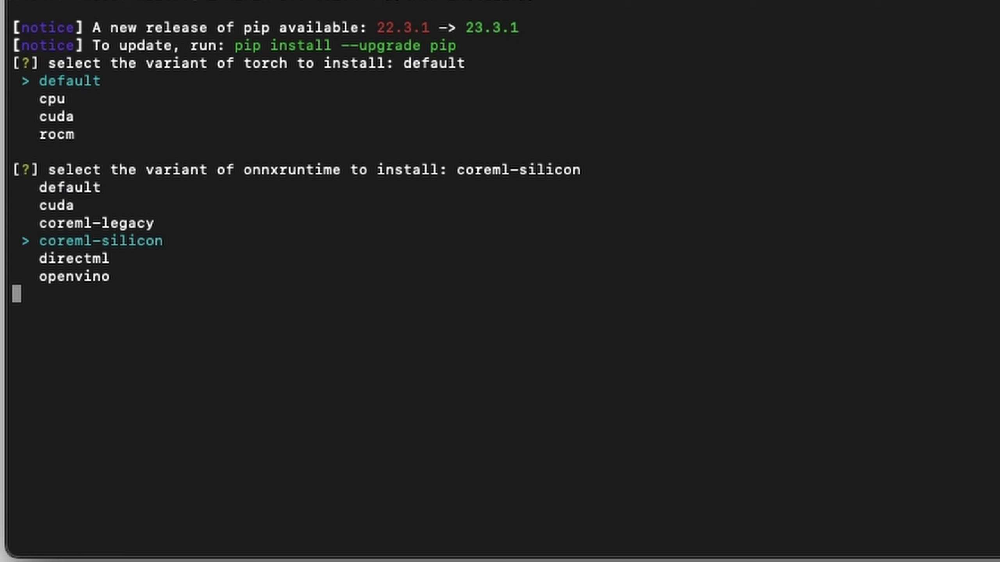
key(Up)
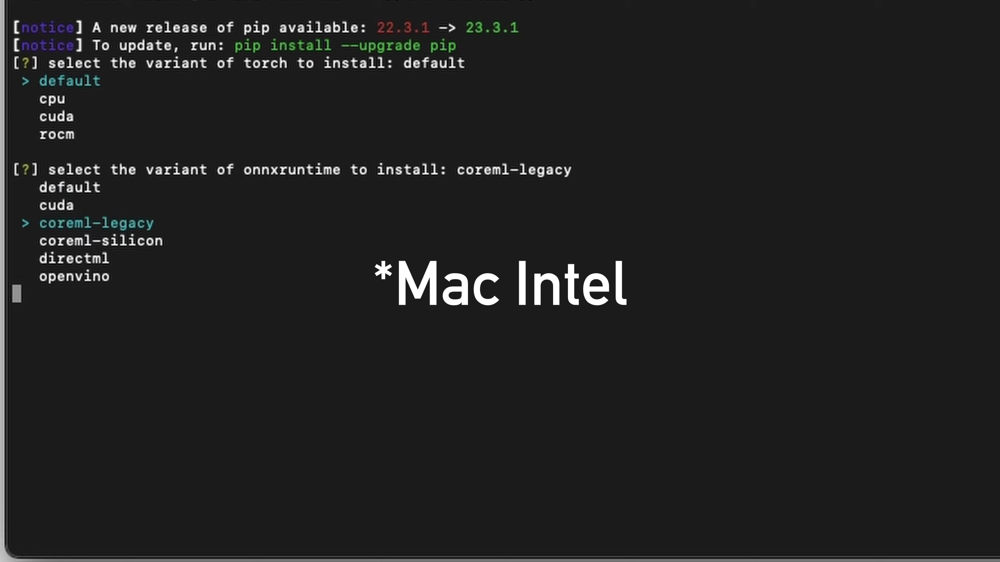
key(Up)
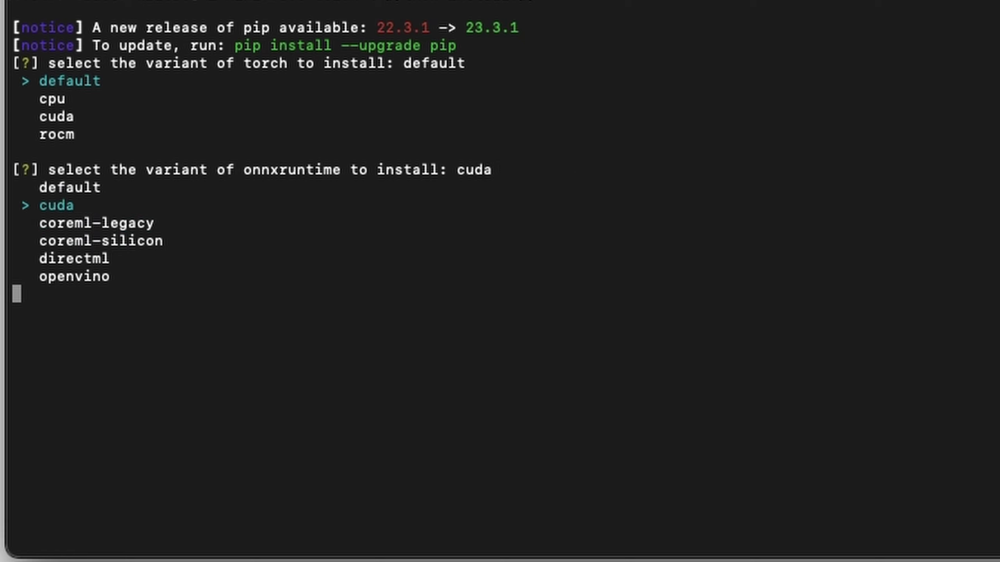
key(Down)
key(Down)
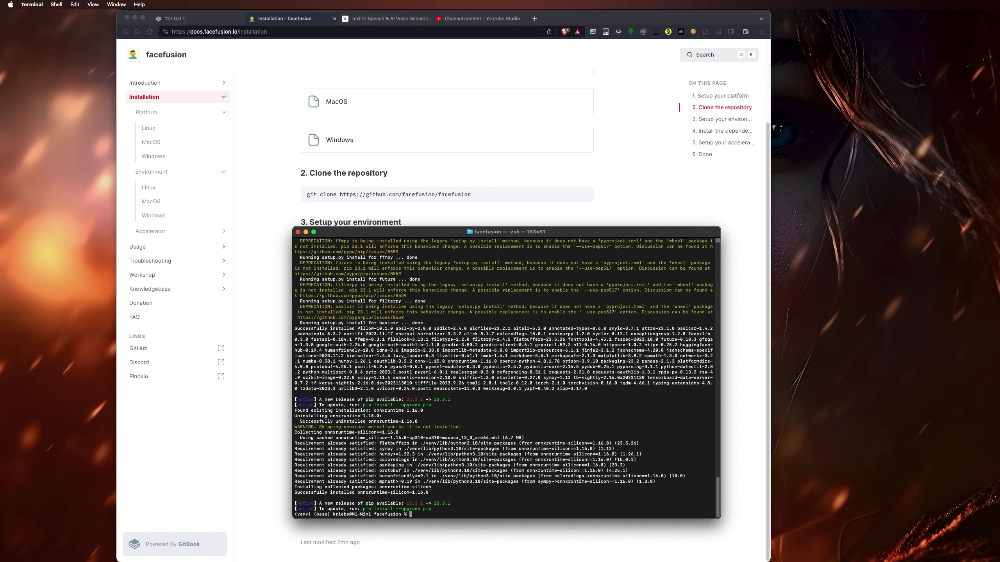
- Check the final step in the browser docs and launch facefusion in Terminal with python run.py
click(735, 379)
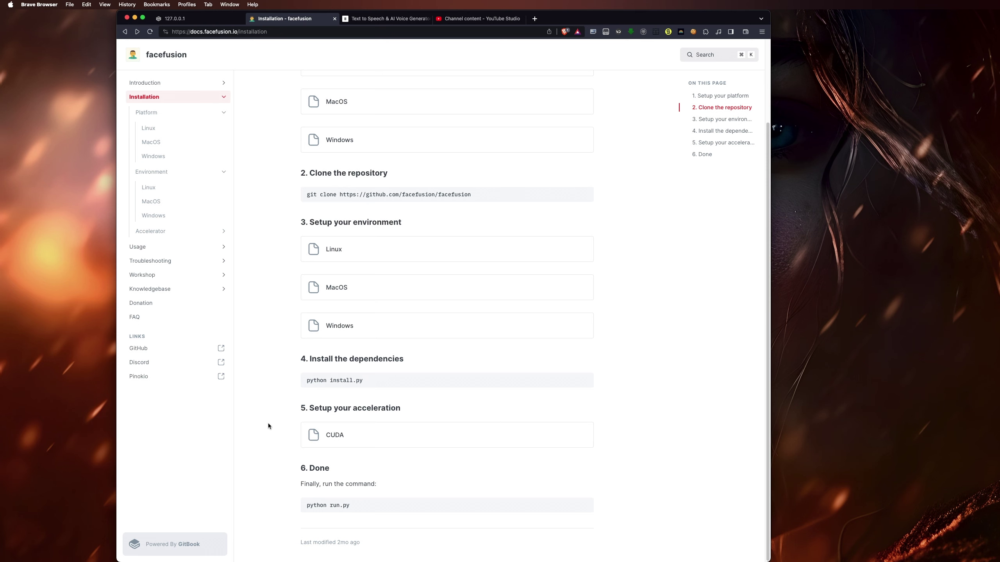
key(super+Tab)
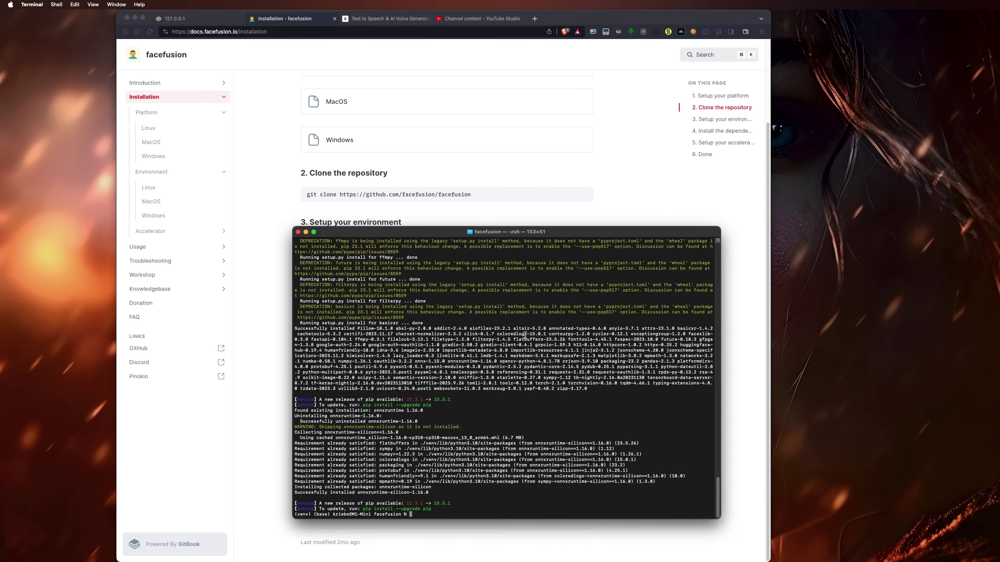
drag(522, 235, 527, 164)
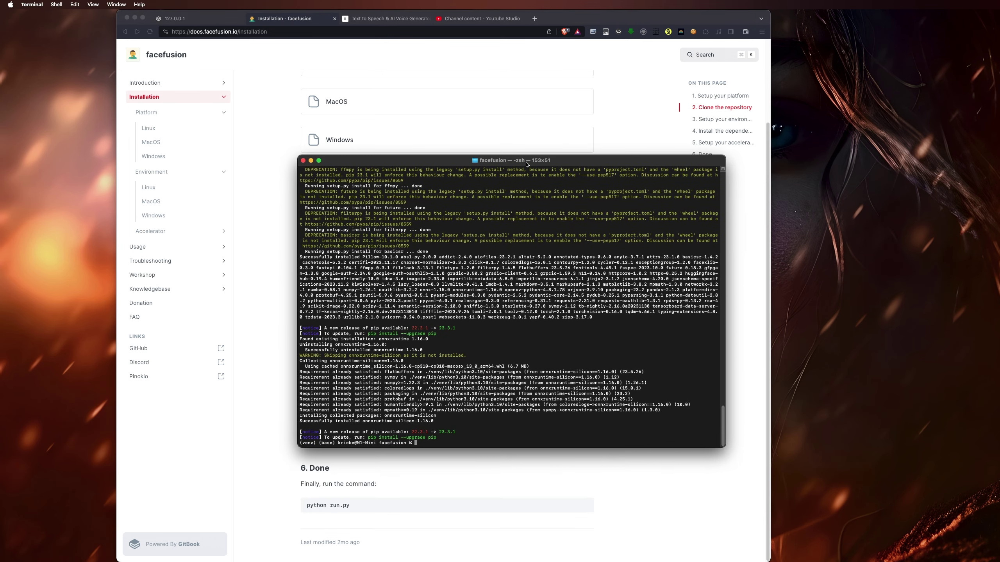
text(python run.py)
key(Return)
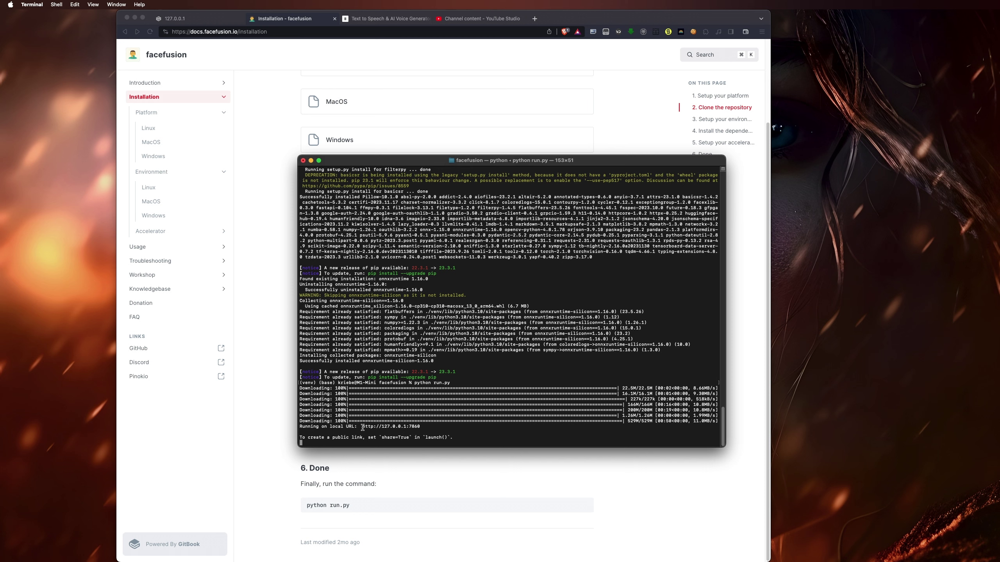
drag(363, 426, 419, 428)
key(super+c)
click(511, 70)
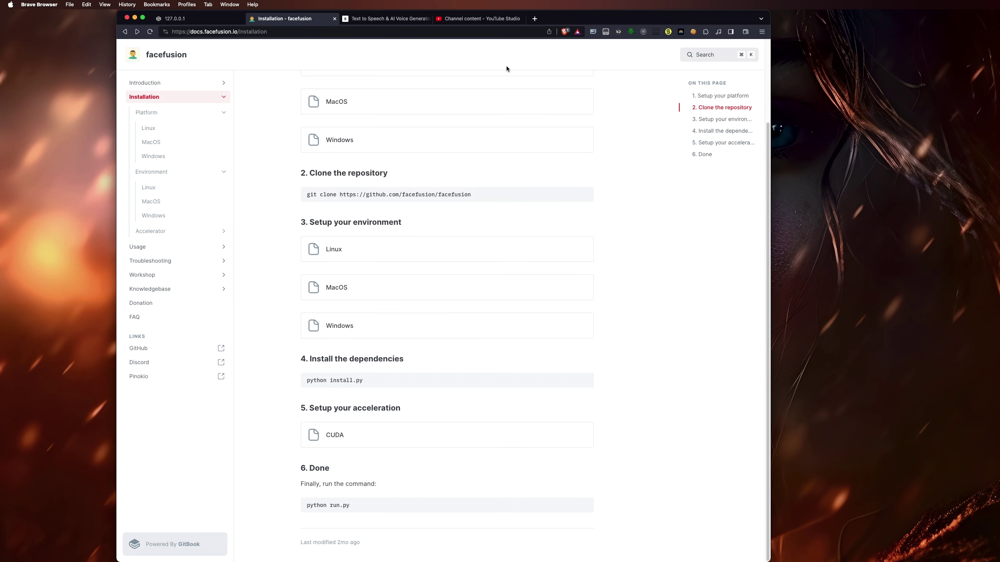
click(201, 22)
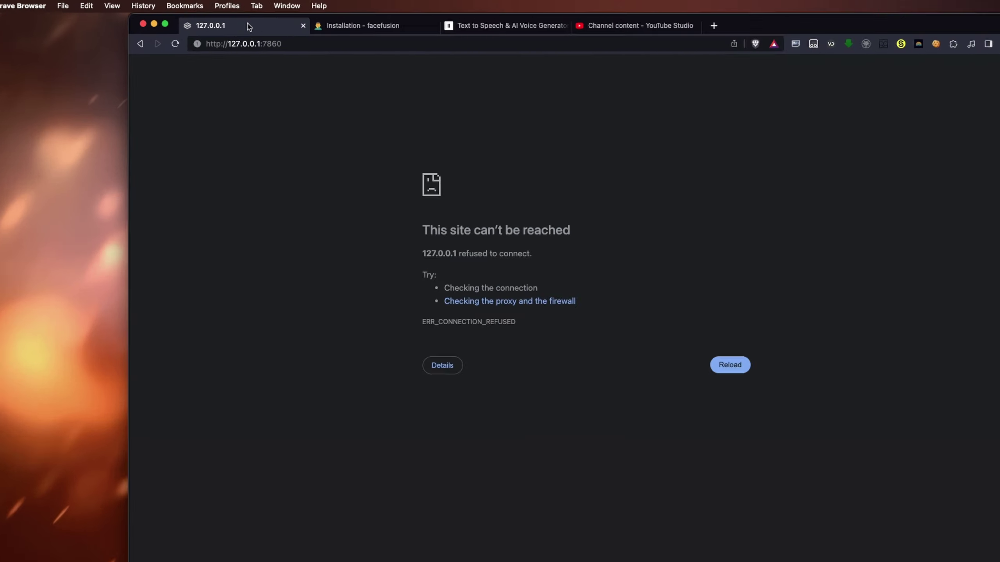
click(235, 31)
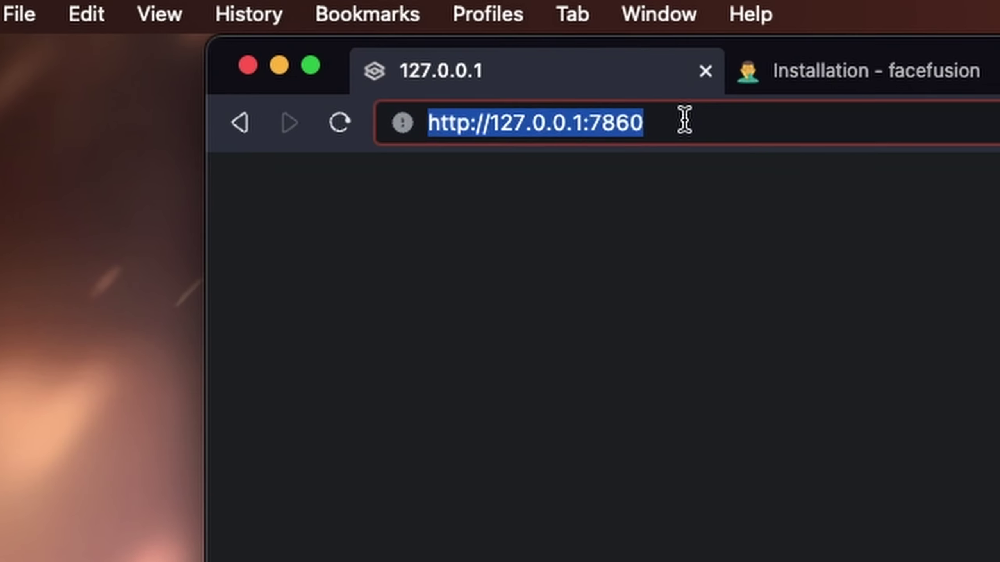
key(Return)
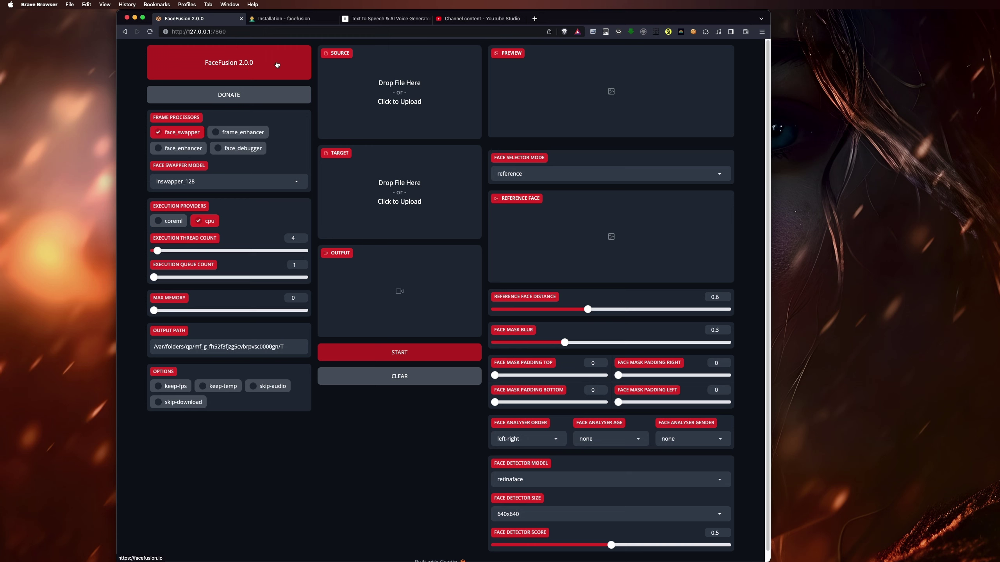
- Load fhWedCs_output.mp4 from Finder as the target video and remove it again
key(super+Tab)
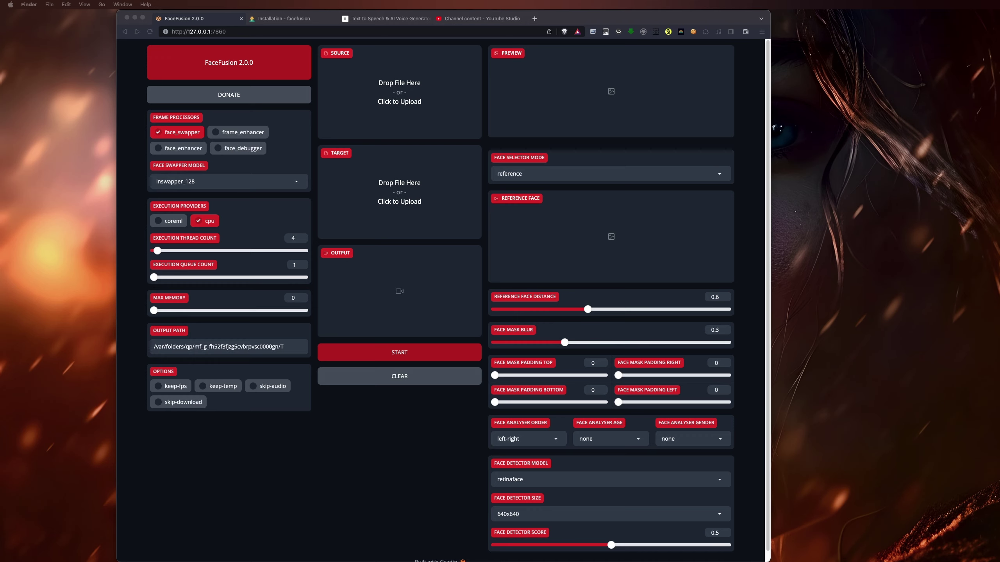
drag(0, 184, 416, 186)
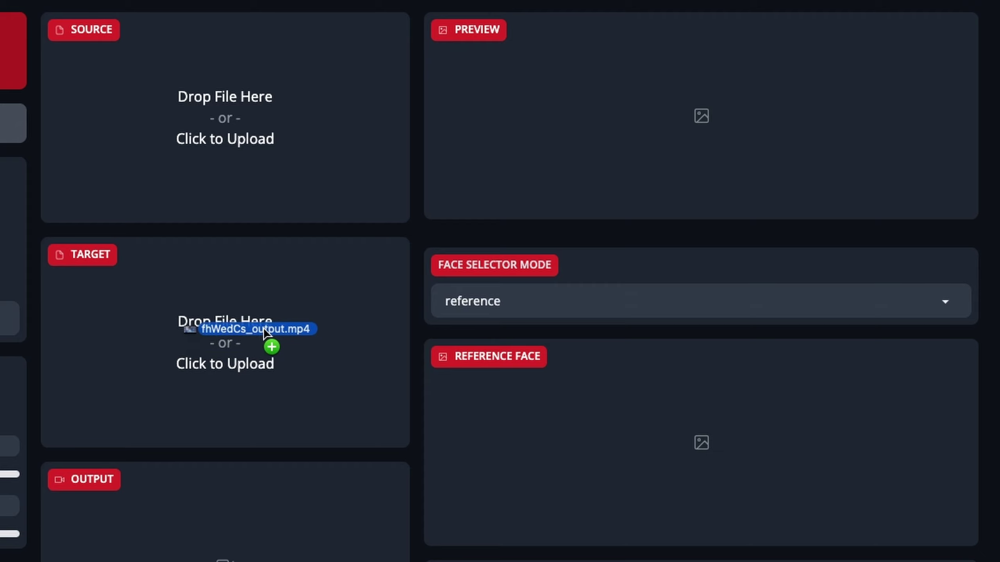
mouse_move(264, 328)
mouse_down()
mouse_move(275, 338)
mouse_move(265, 341)
mouse_up()
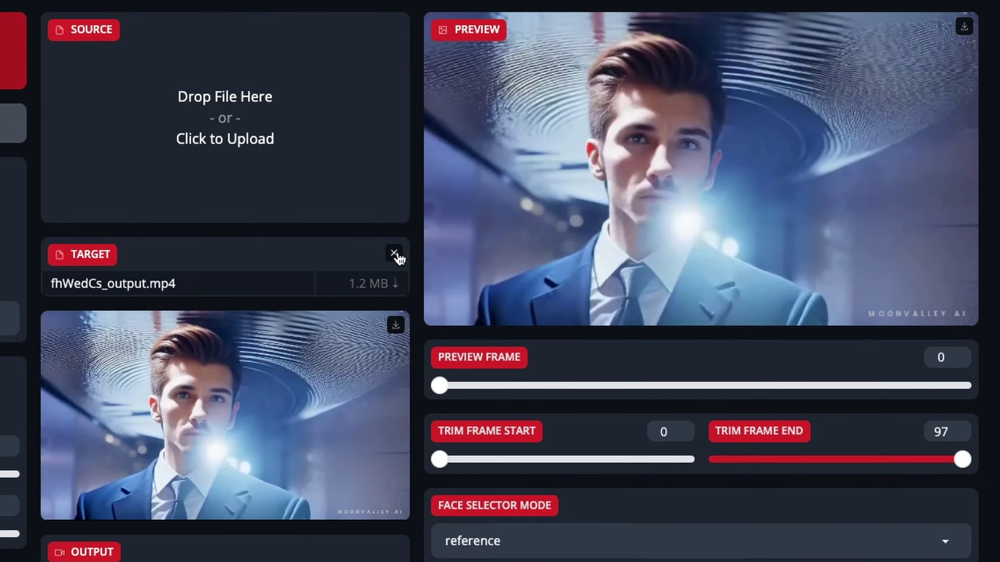
click(394, 253)
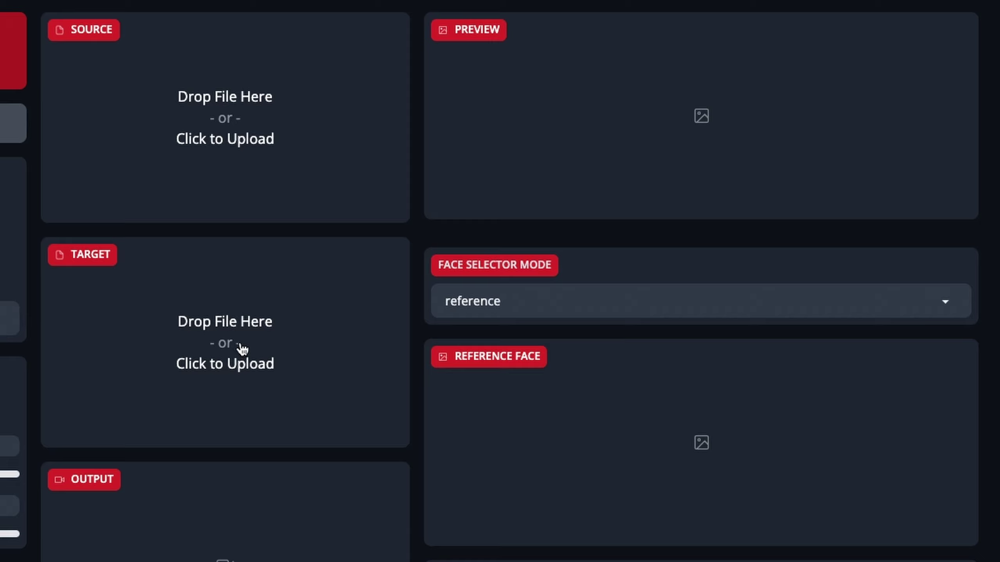
- Load fhWedCs_output.mp4 from Finder into the empty target slot and play the video
drag(2, 331, 278, 350)
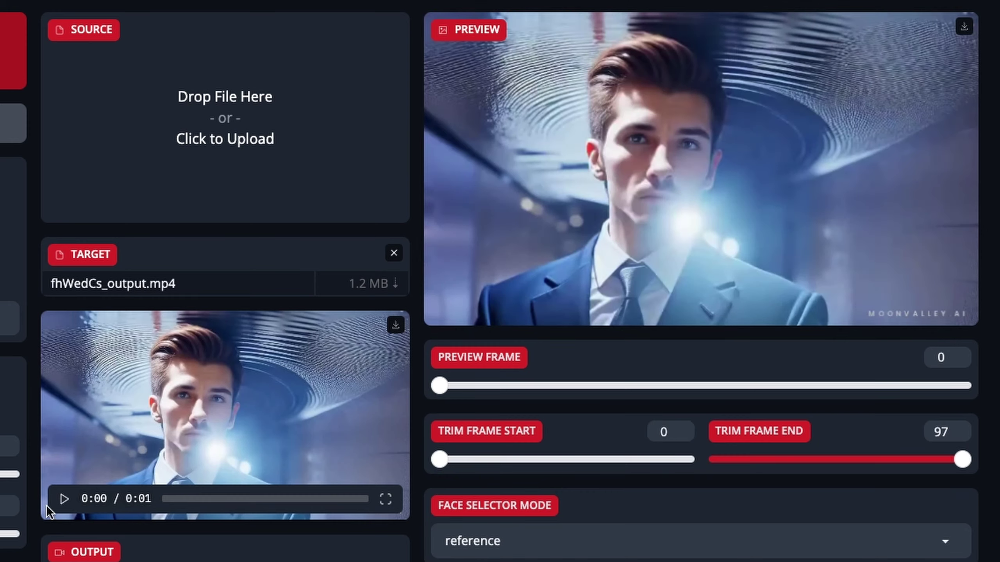
click(64, 499)
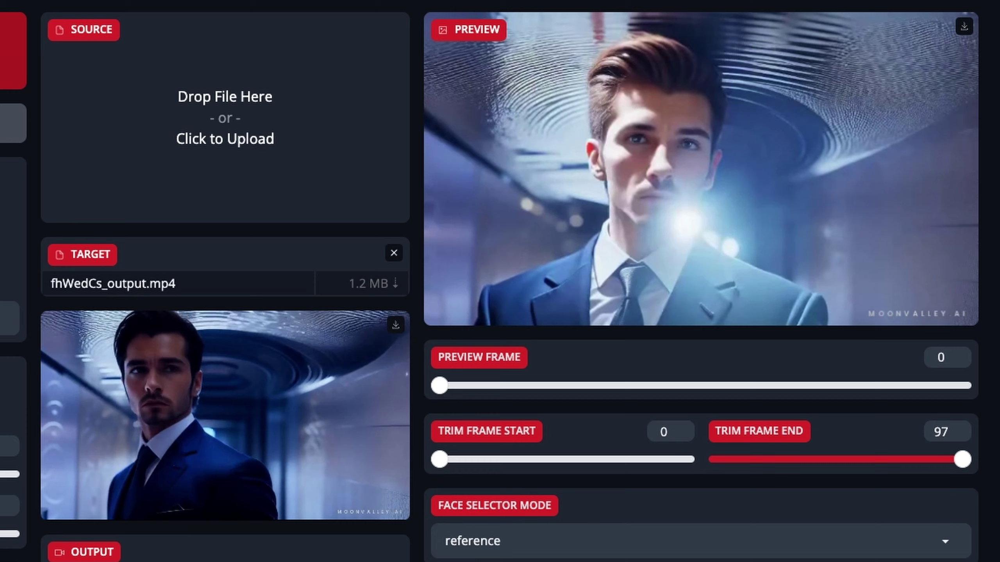
- Load Christopher Walken.jpg as the source image and preview the face swap at frames 15 and 30
drag(189, 512, 232, 134)
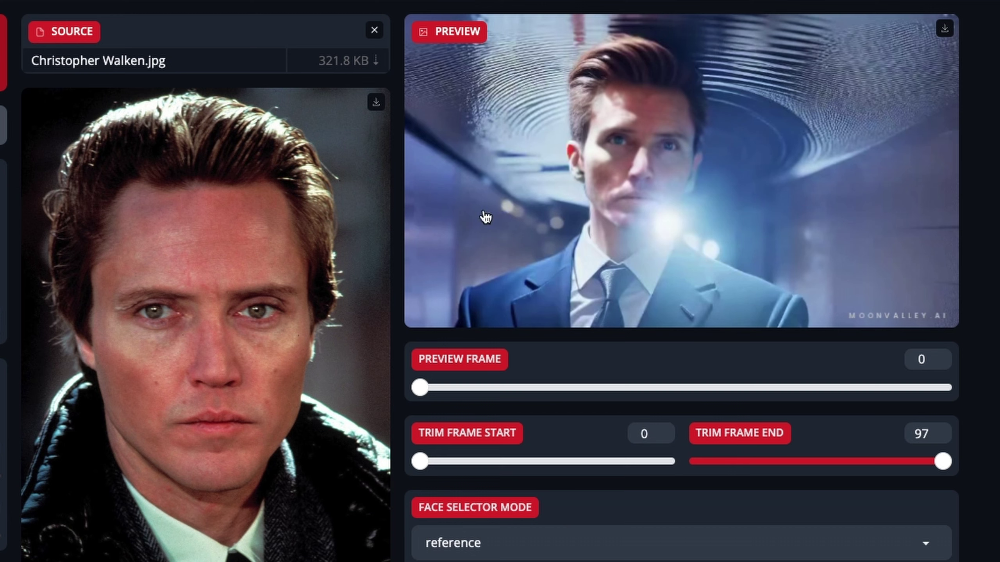
click(499, 387)
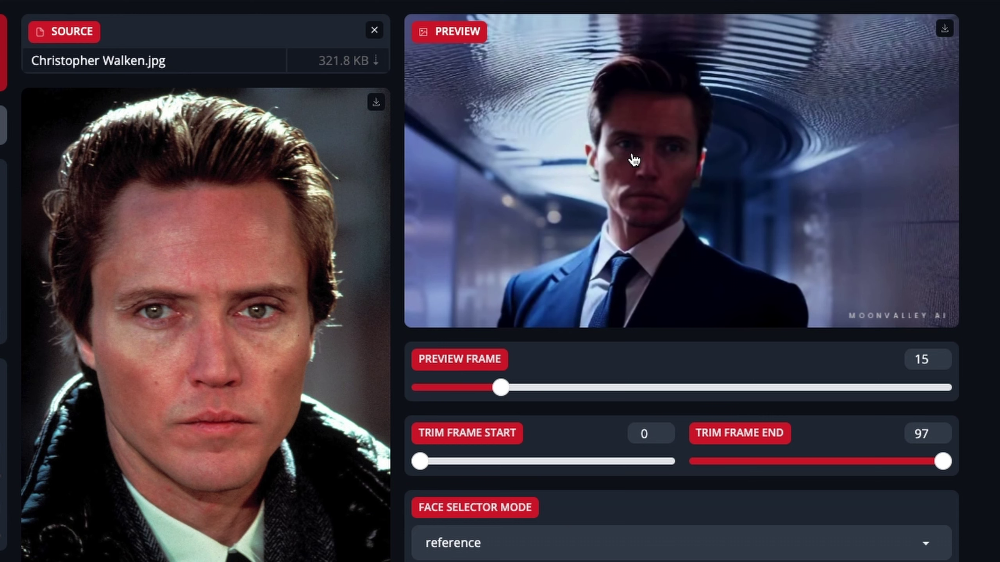
click(583, 387)
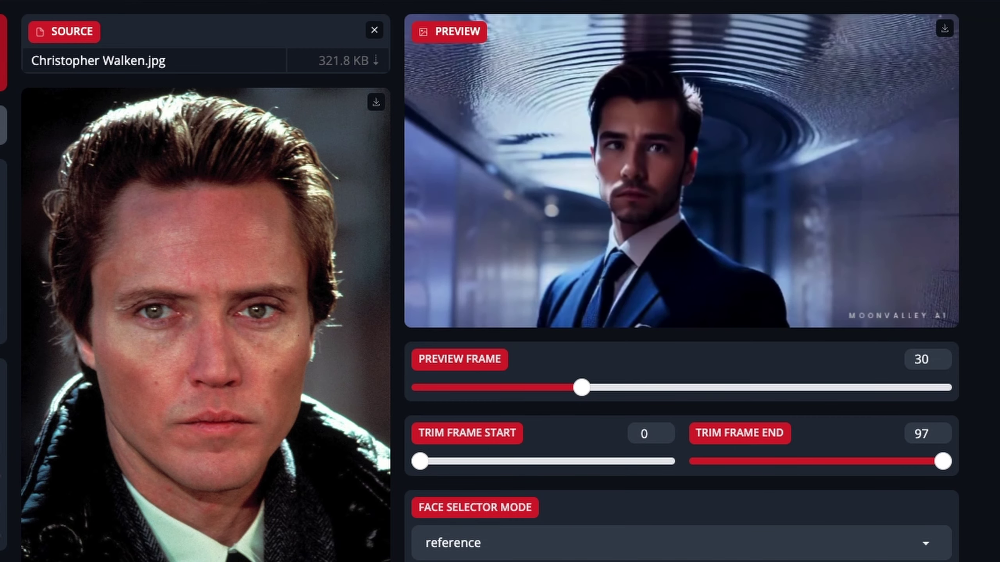
- Select the reference face found in preview frame 30 as the face to swap
scroll(810, 485, down, 3)
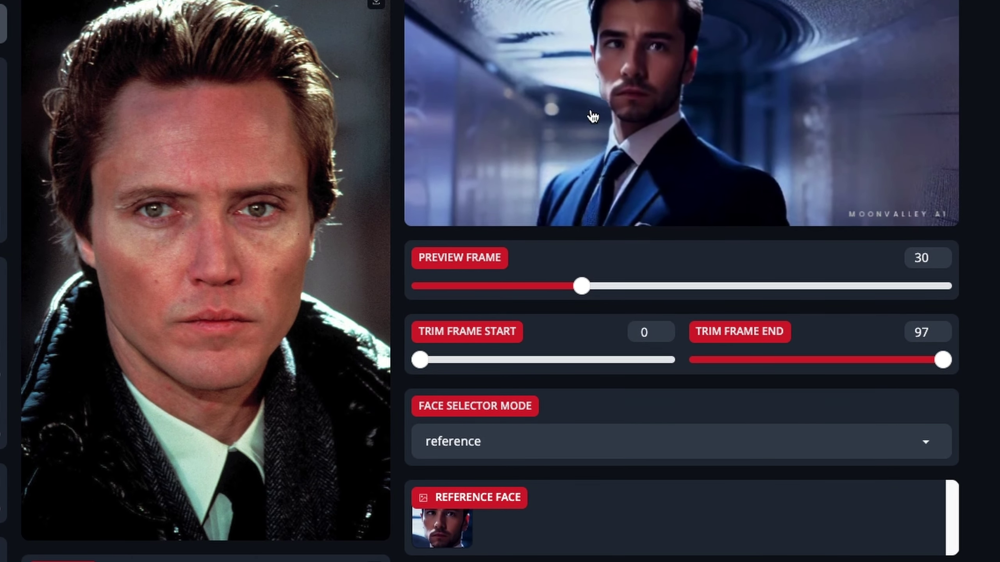
click(445, 529)
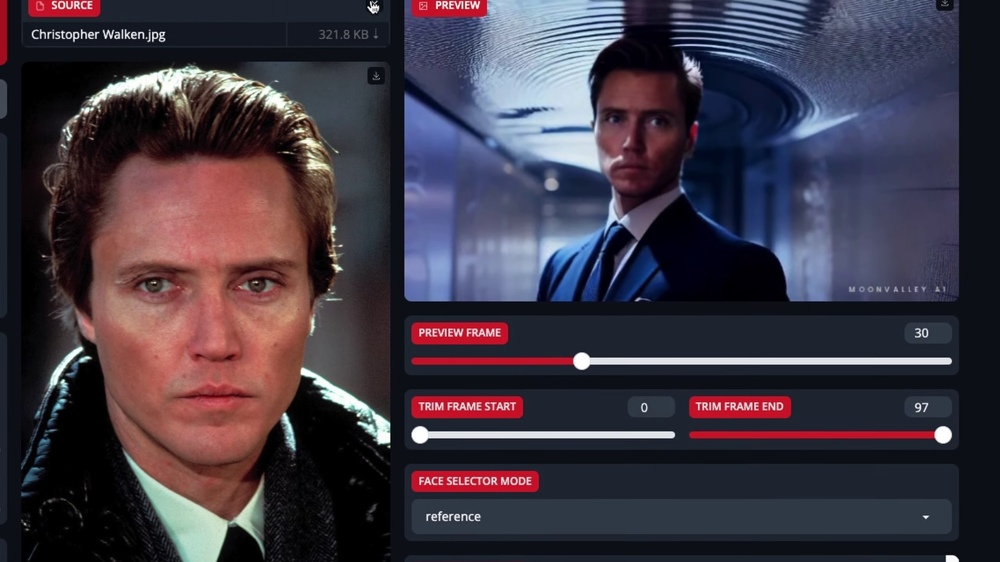
- Replace the source image with Keanu Reeves.jpg and preview the face swap at frame 47
click(375, 5)
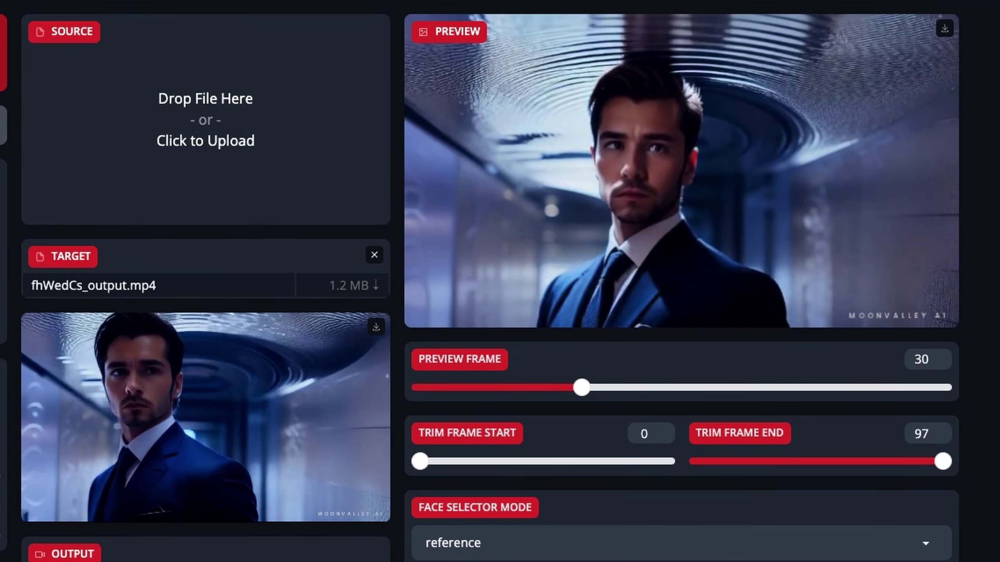
drag(248, 8, 243, 107)
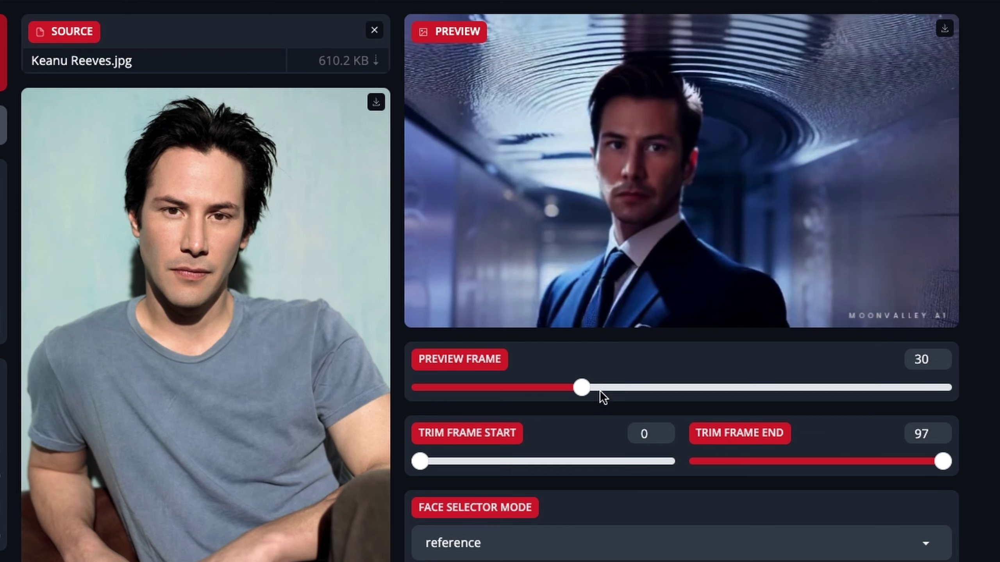
click(672, 387)
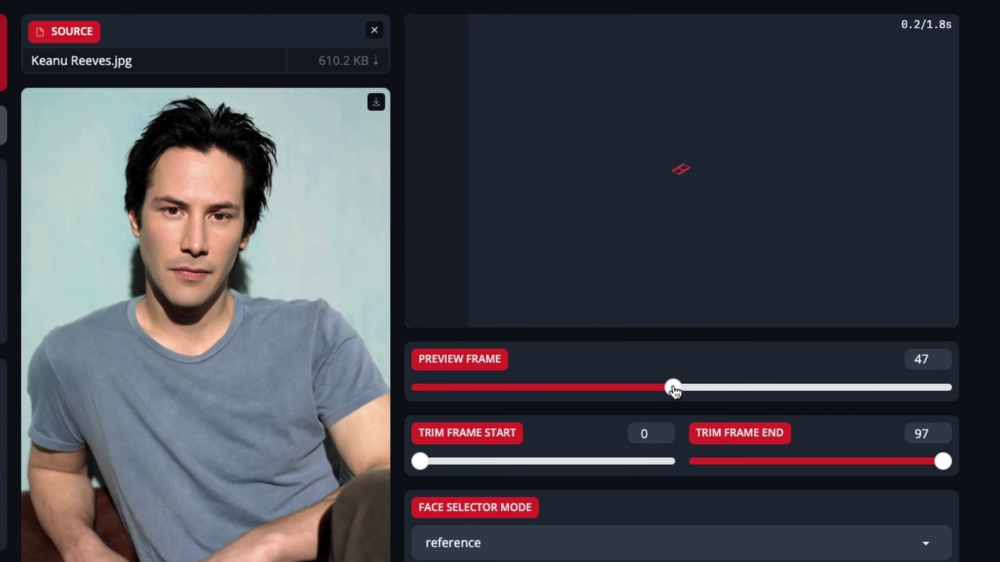
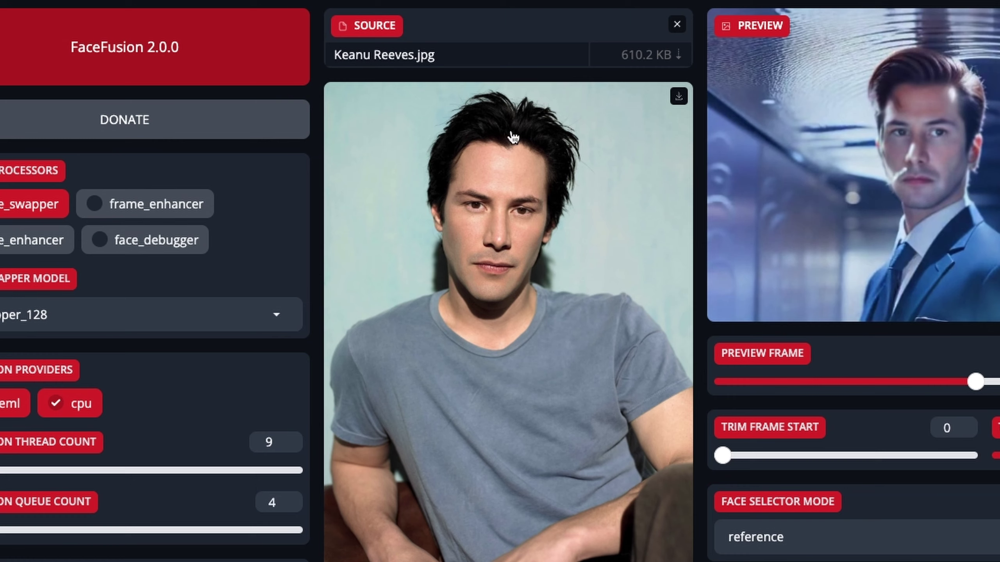
- Set the preview frame to 48 and the trim frame end to 97
scroll(492, 394, down, 10)
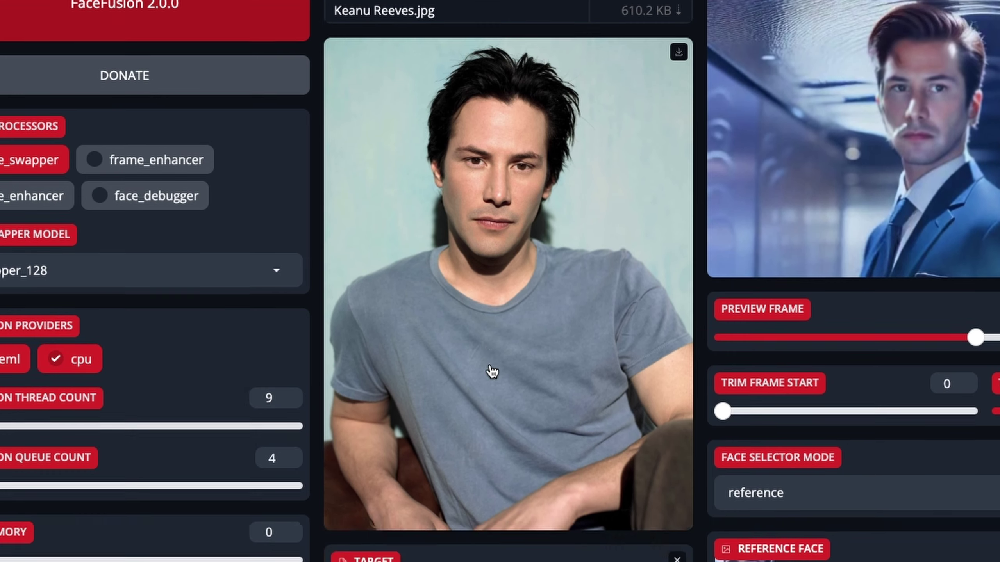
scroll(468, 39, down, 2)
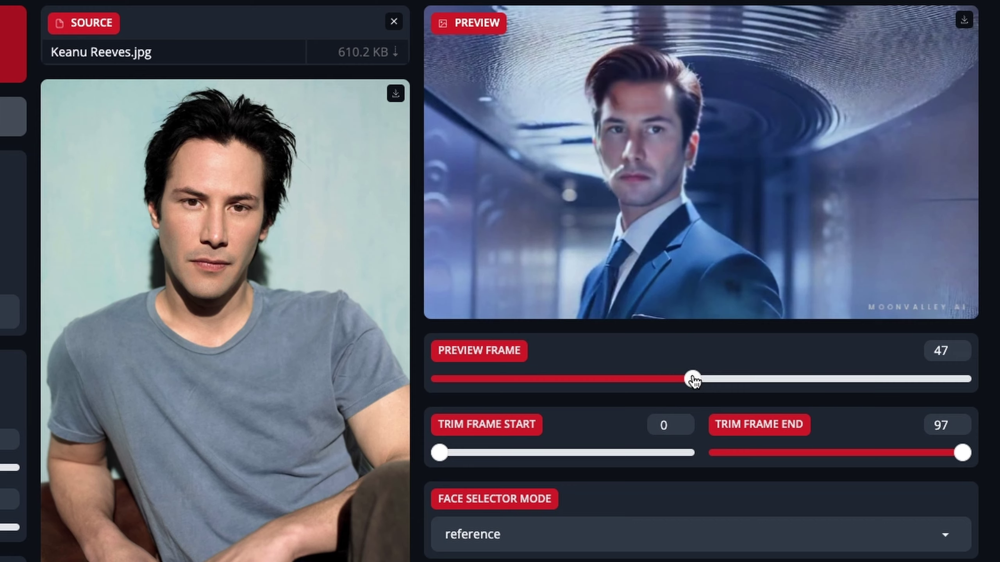
mouse_move(692, 379)
mouse_down()
mouse_move(962, 379)
mouse_move(779, 381)
mouse_move(686, 395)
mouse_move(699, 383)
mouse_up()
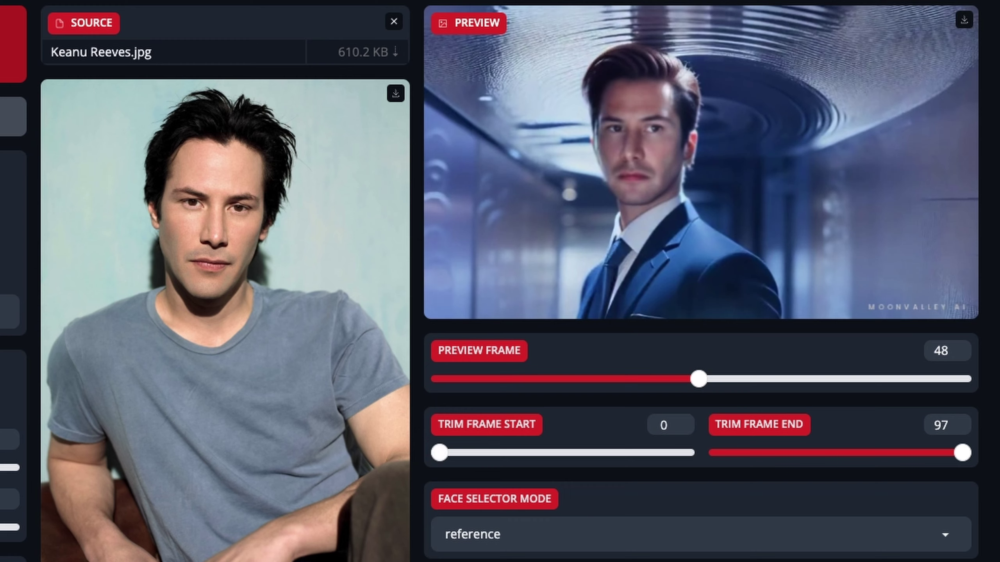
mouse_move(962, 453)
mouse_down()
mouse_move(903, 453)
mouse_move(963, 453)
mouse_up()
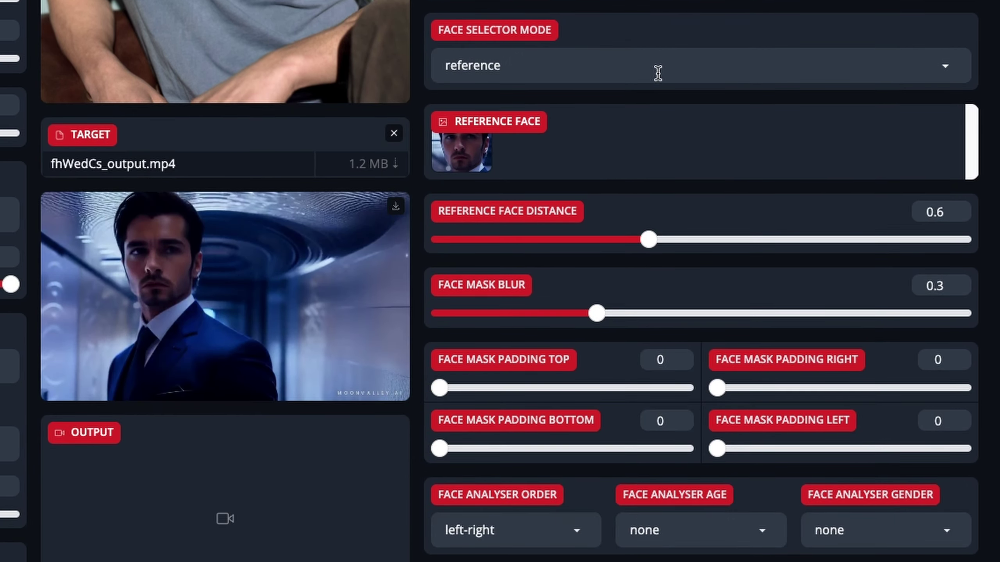
- Look through the face selector modes and keep reference
click(945, 67)
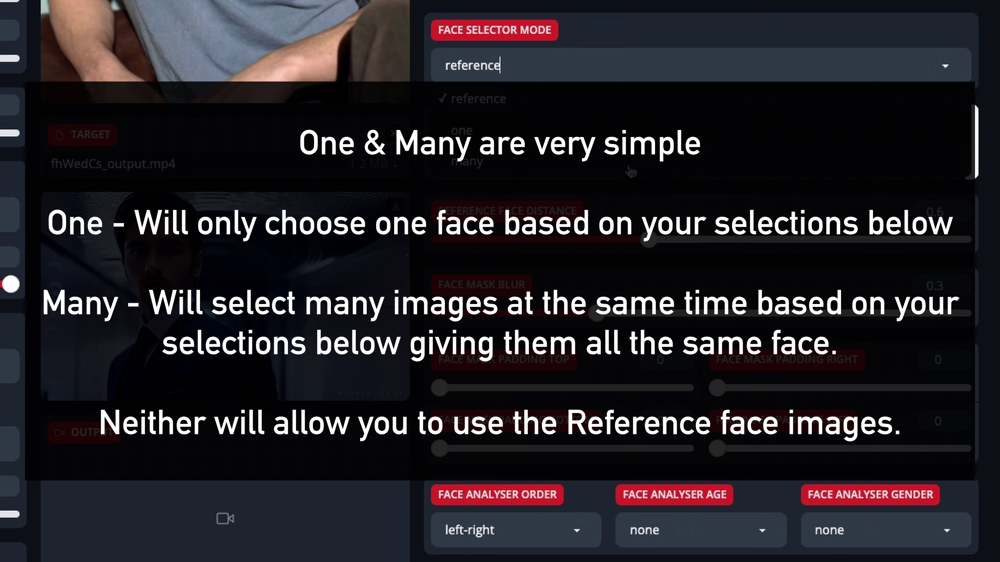
click(669, 22)
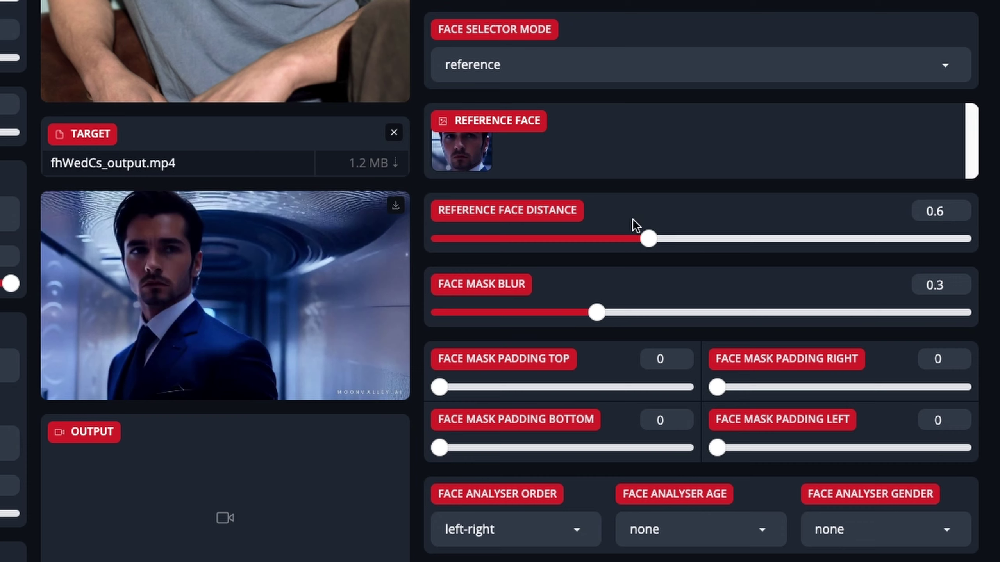
- Try reference face distances between 0.65 and 1.45
drag(649, 239, 667, 262)
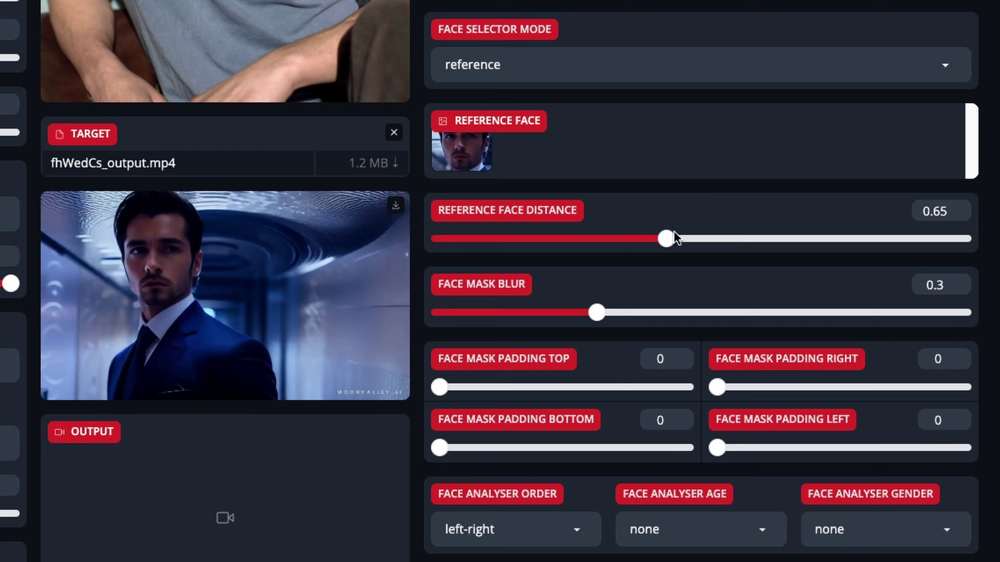
drag(674, 233, 911, 239)
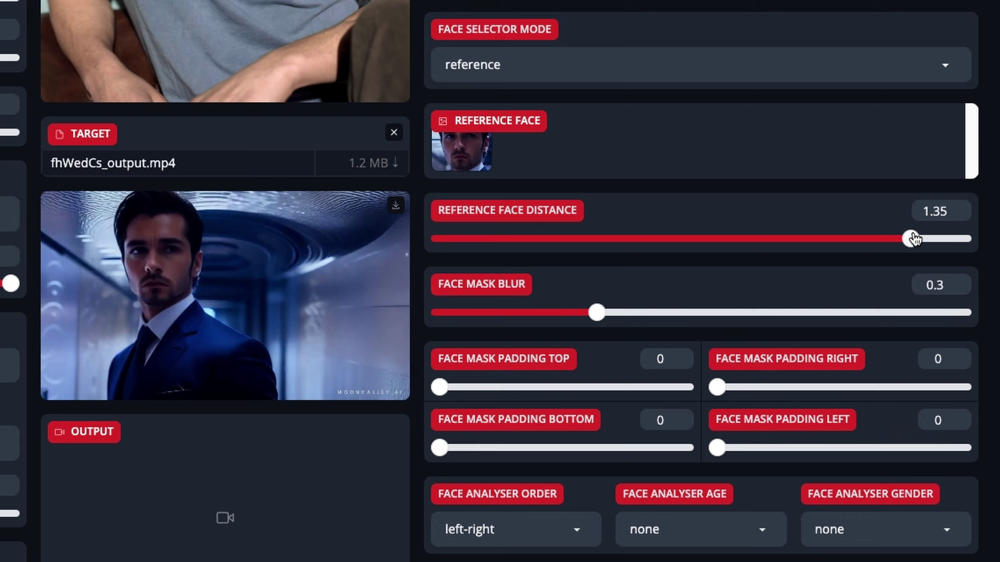
drag(910, 239, 665, 239)
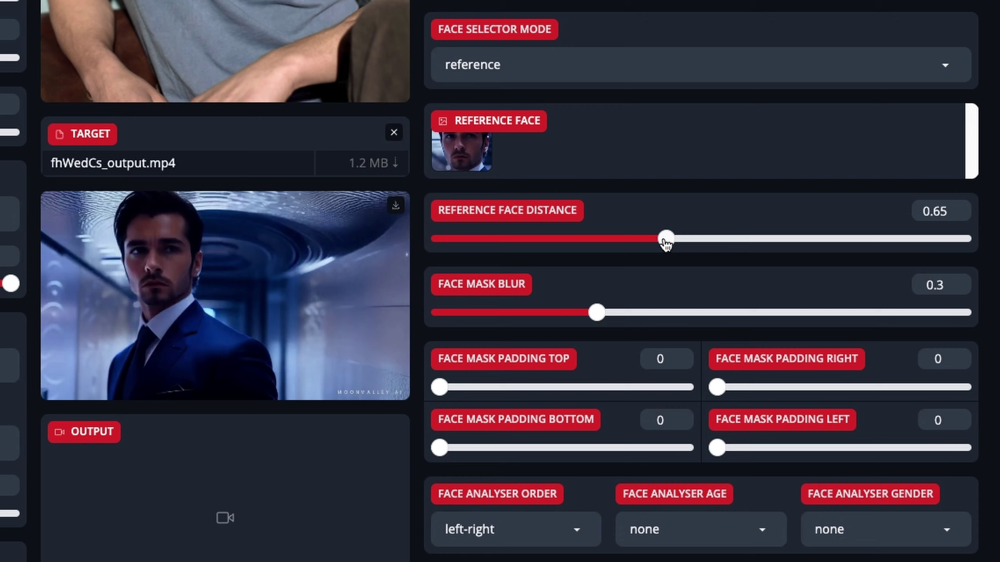
drag(665, 241, 949, 239)
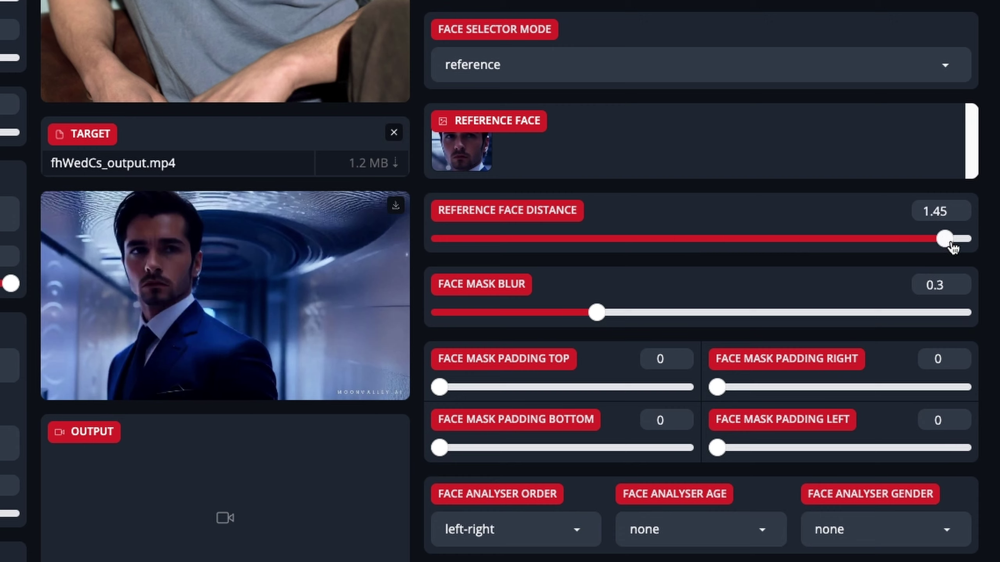
drag(952, 247, 685, 257)
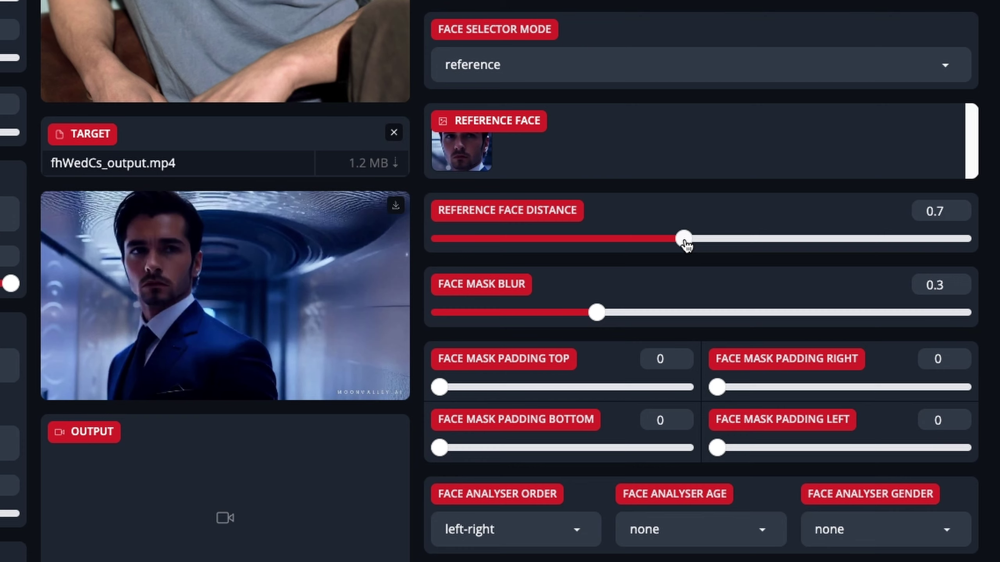
- Check the preview with the reference face distance at 0.5, and set the distance to 0.65
drag(678, 247, 626, 241)
drag(609, 557, 593, 557)
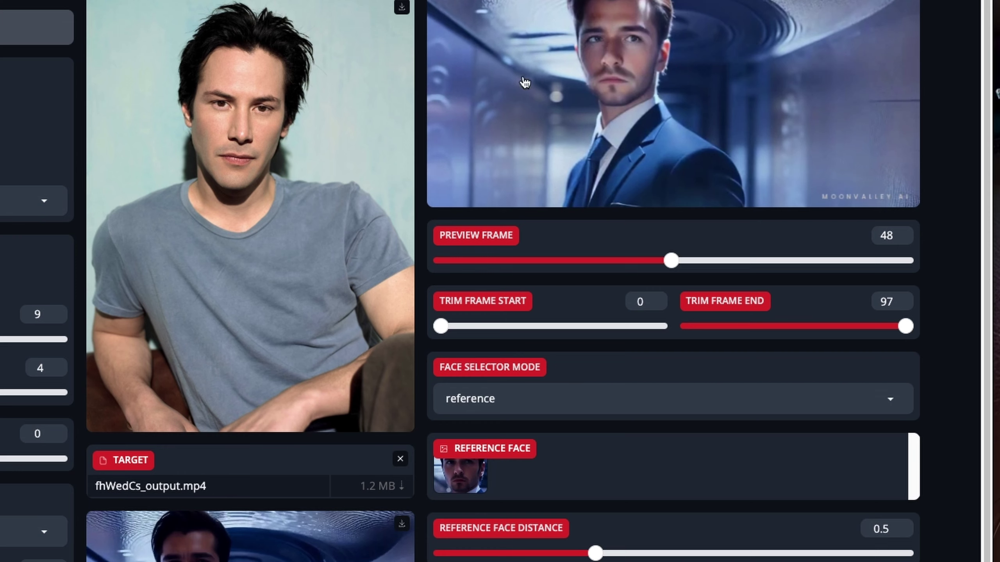
click(642, 554)
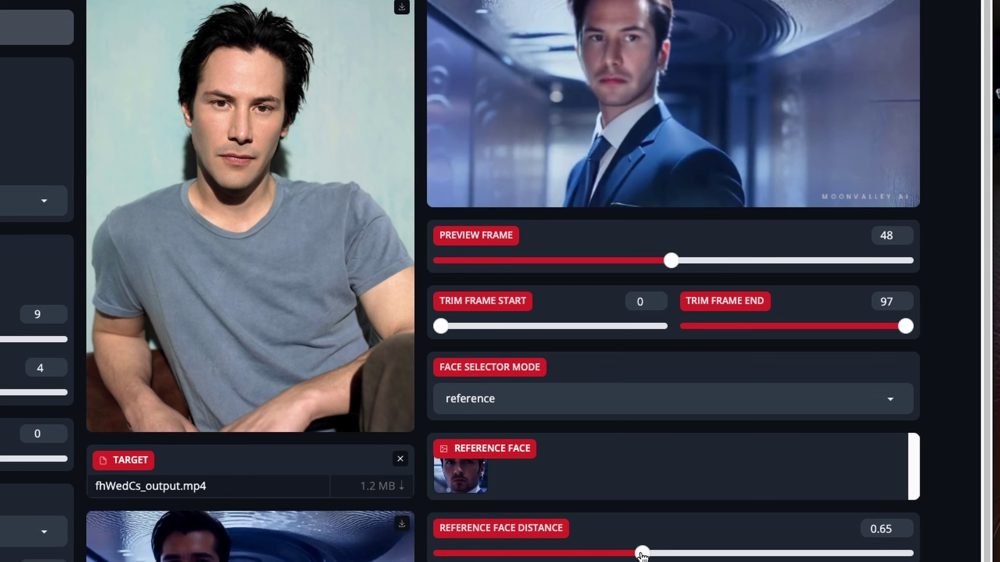
- Look through the available options for face analyser order, age and gender, keeping left-right, none and none
scroll(642, 553, down, 8)
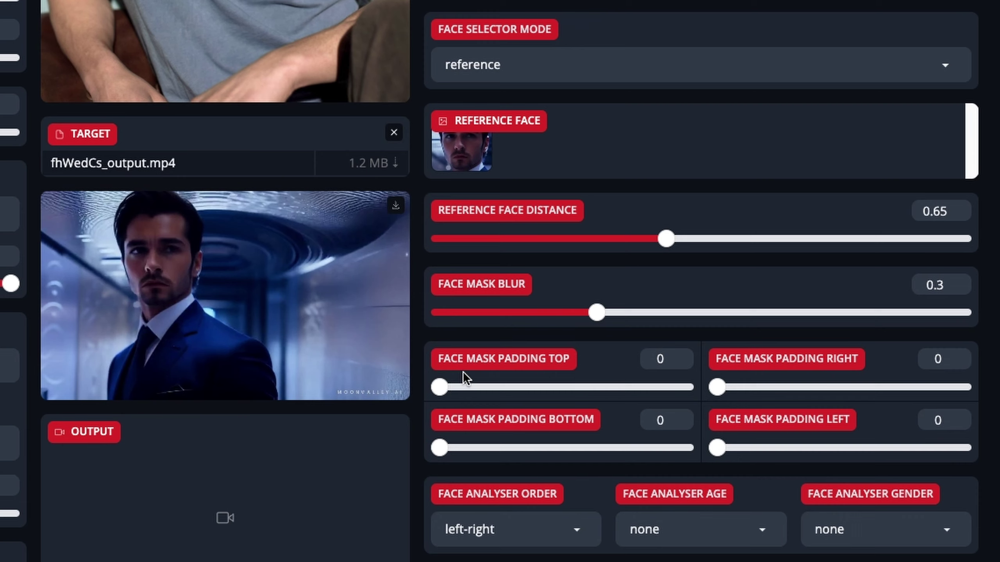
scroll(705, 422, down, 3)
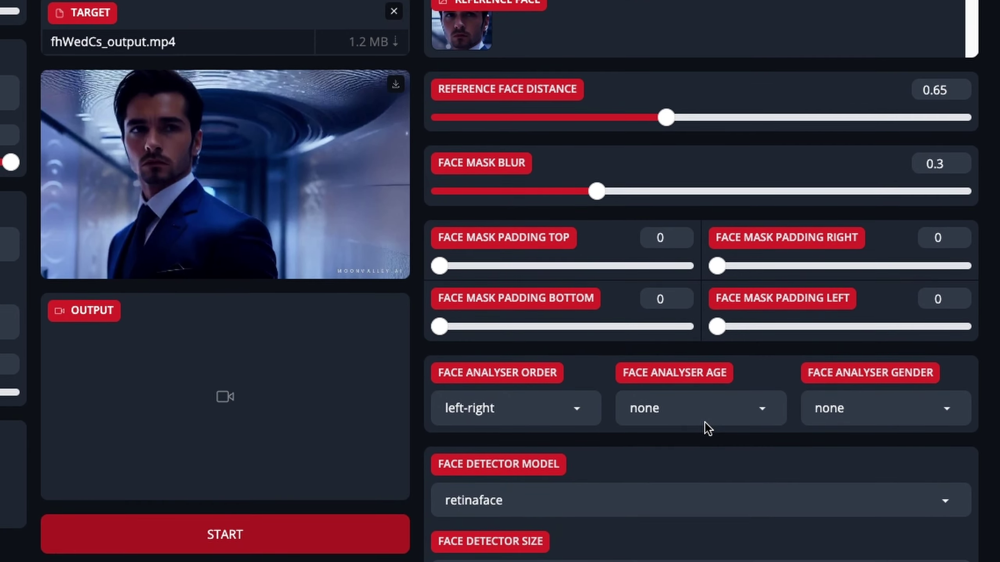
scroll(705, 423, down, 1)
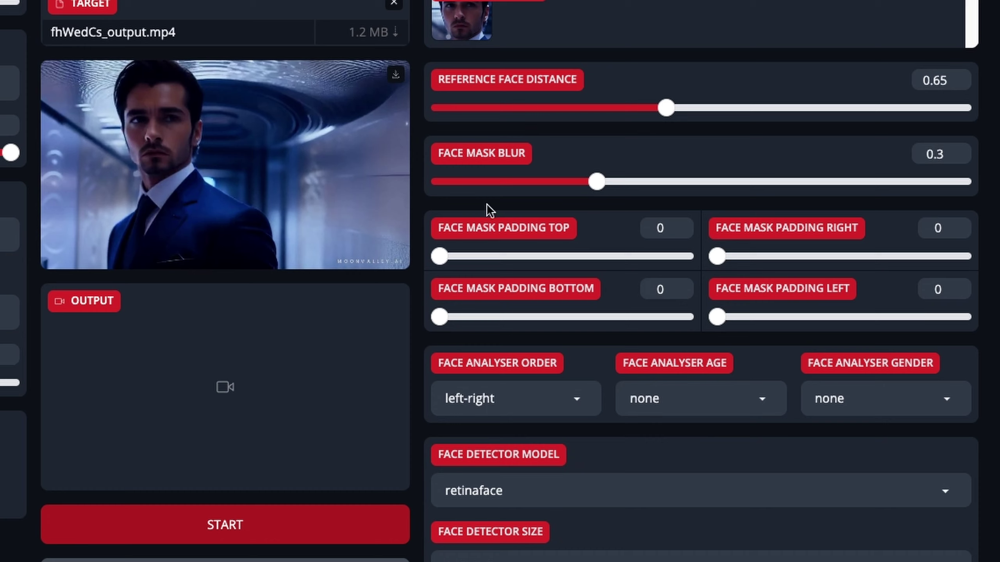
click(578, 403)
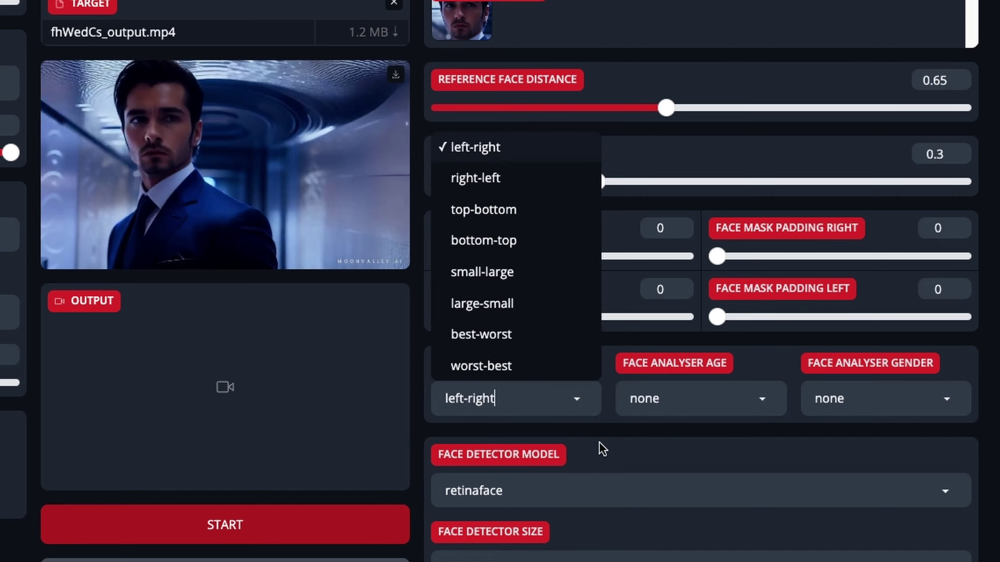
click(604, 429)
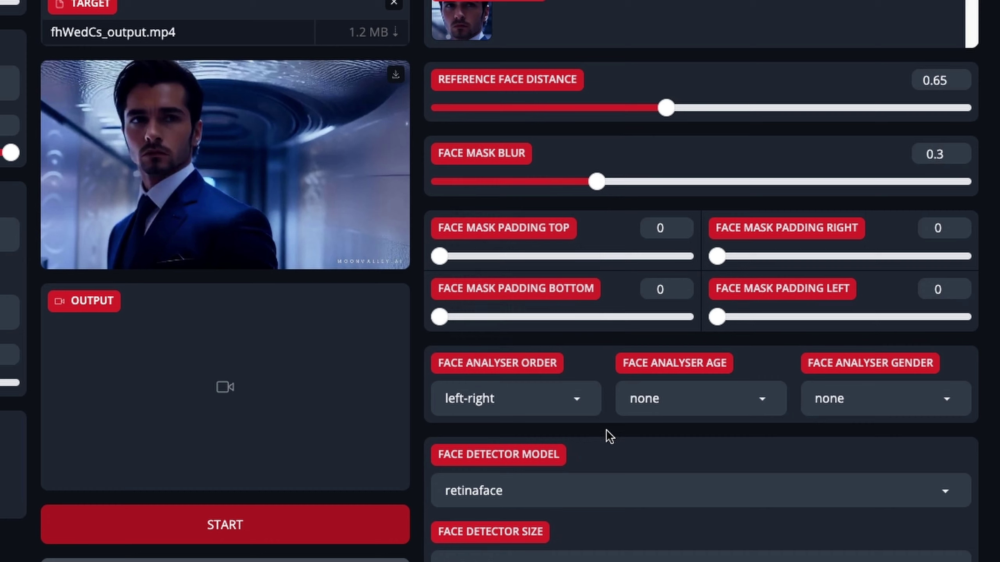
click(654, 398)
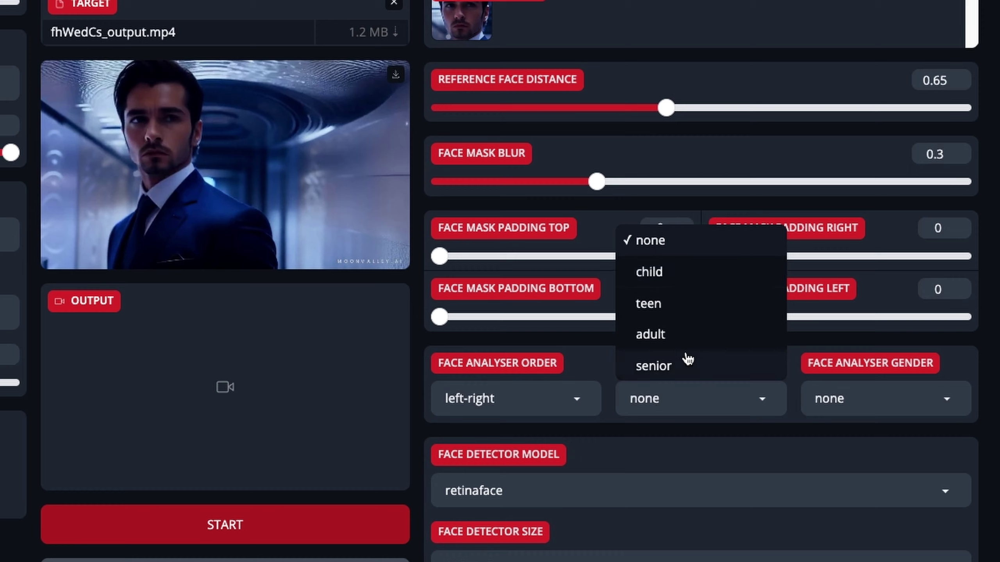
click(597, 357)
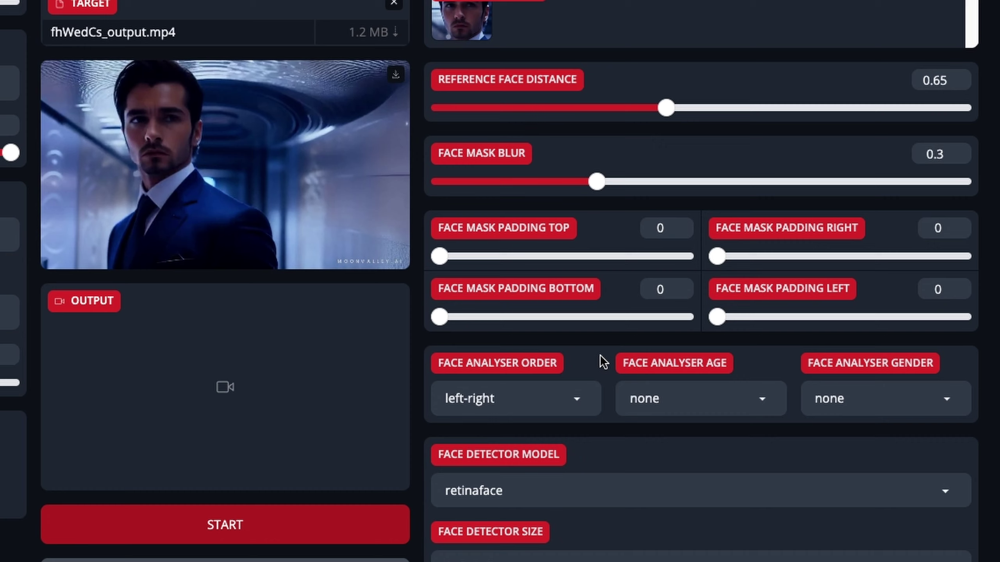
click(946, 393)
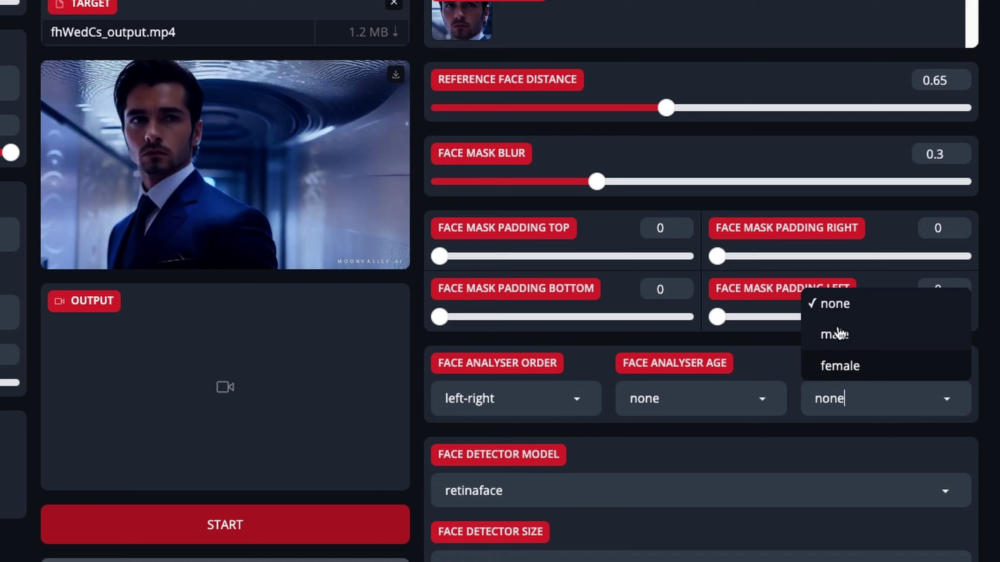
click(772, 357)
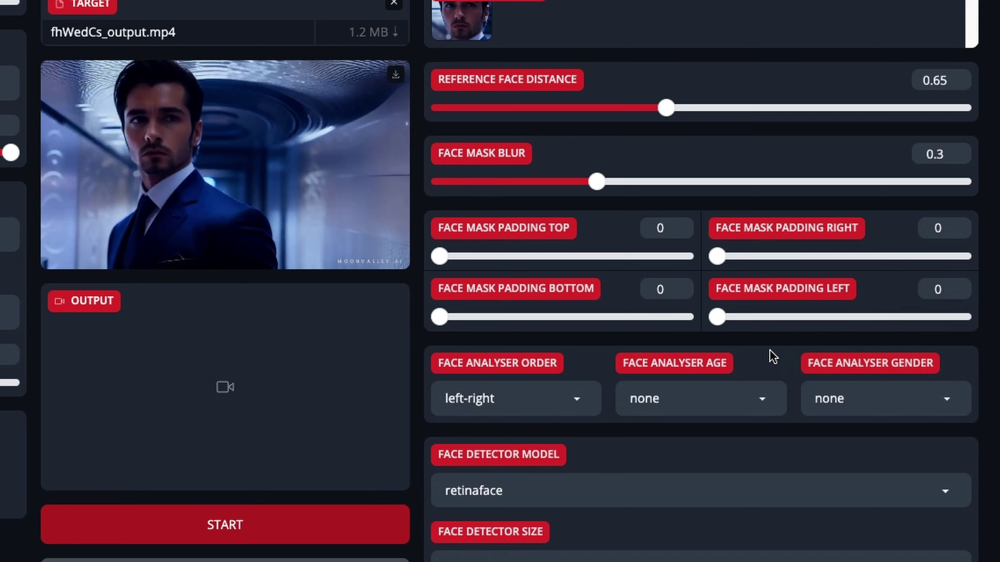